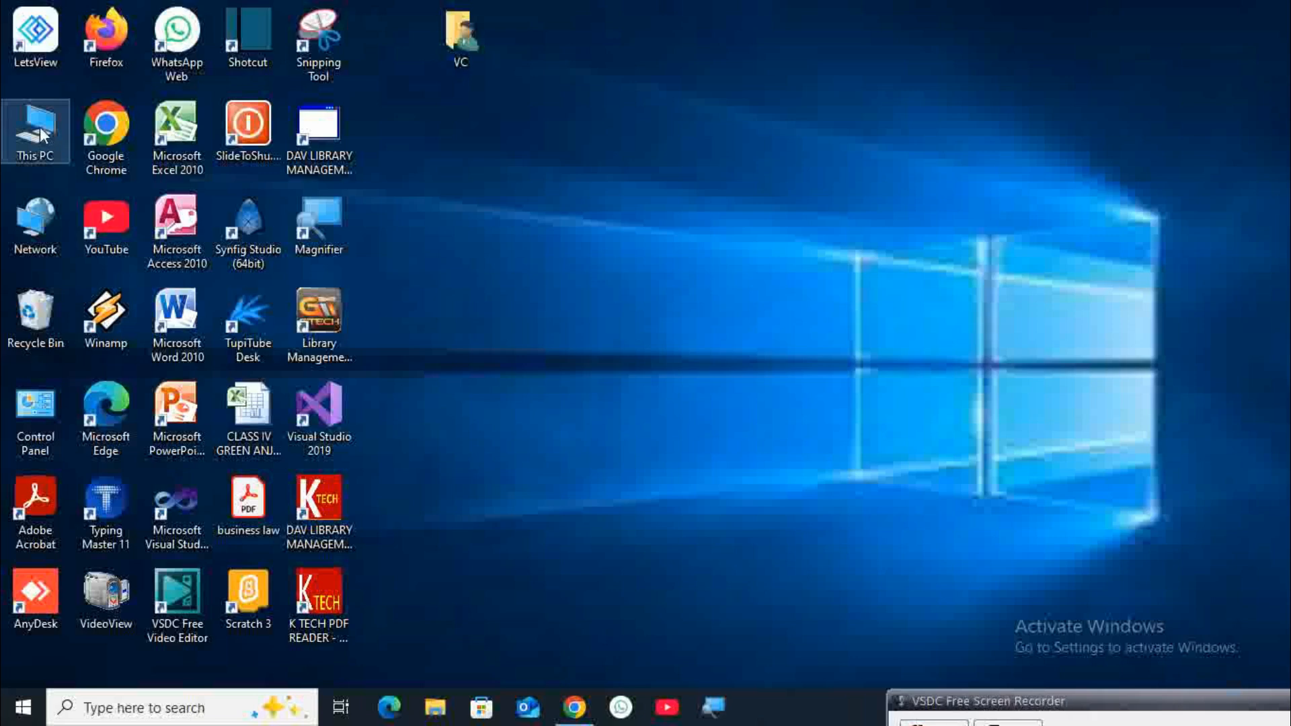
- Open New Volume (D:) from This PC and magnify the screen to 200%
double_click(42, 136)
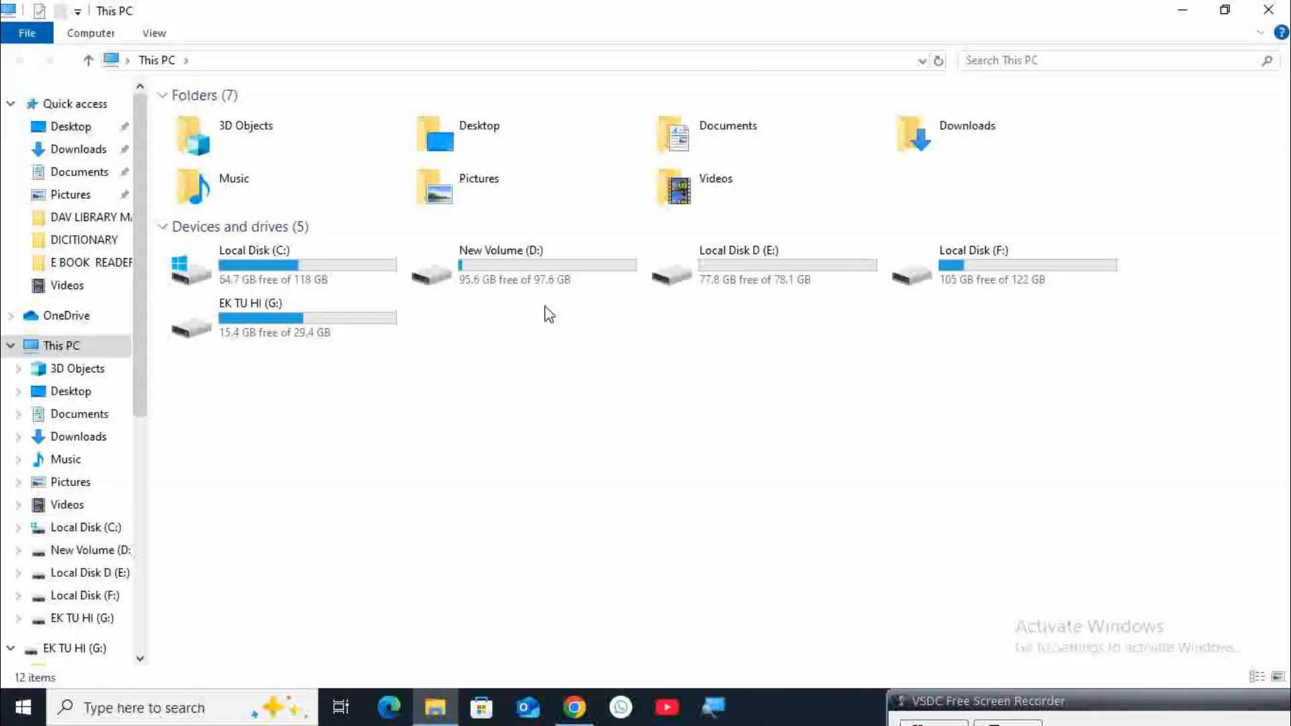
double_click(518, 284)
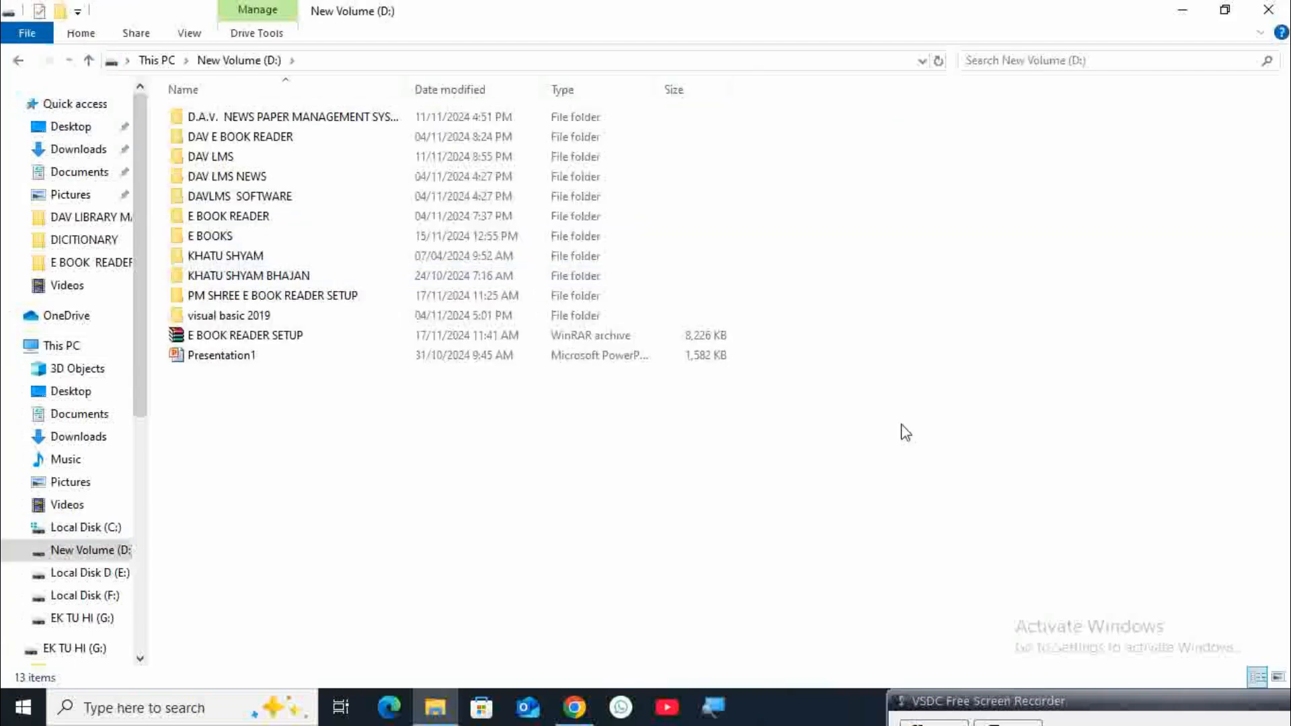
click(722, 714)
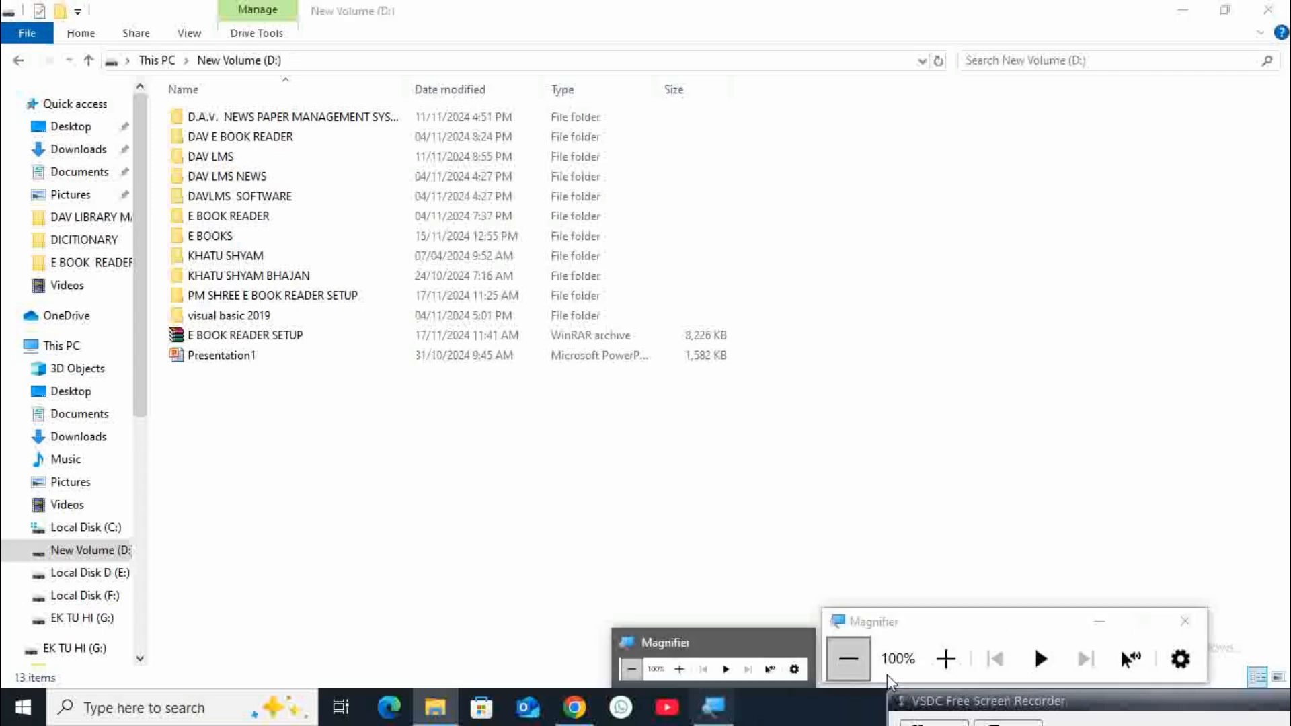
click(946, 659)
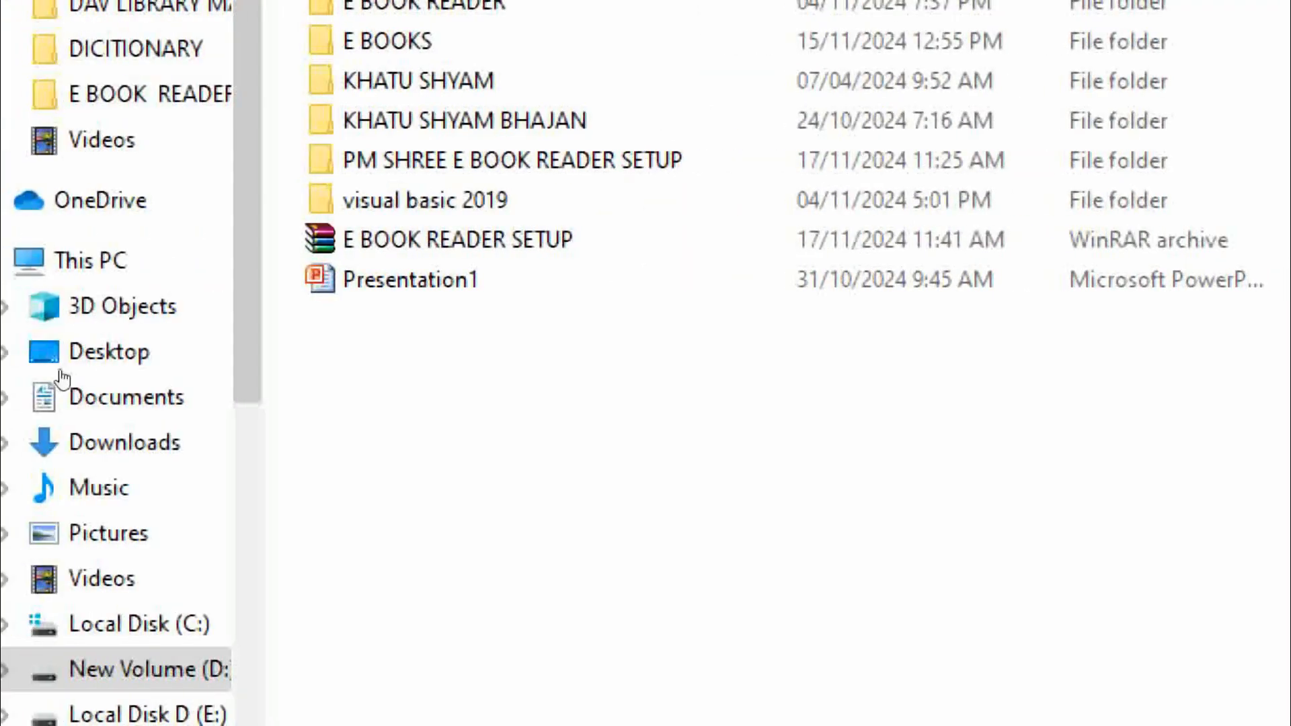
- Extract the E BOOK READER SETUP archive on New Volume (D:) with WinRAR, keeping the default extraction options
key(Down)
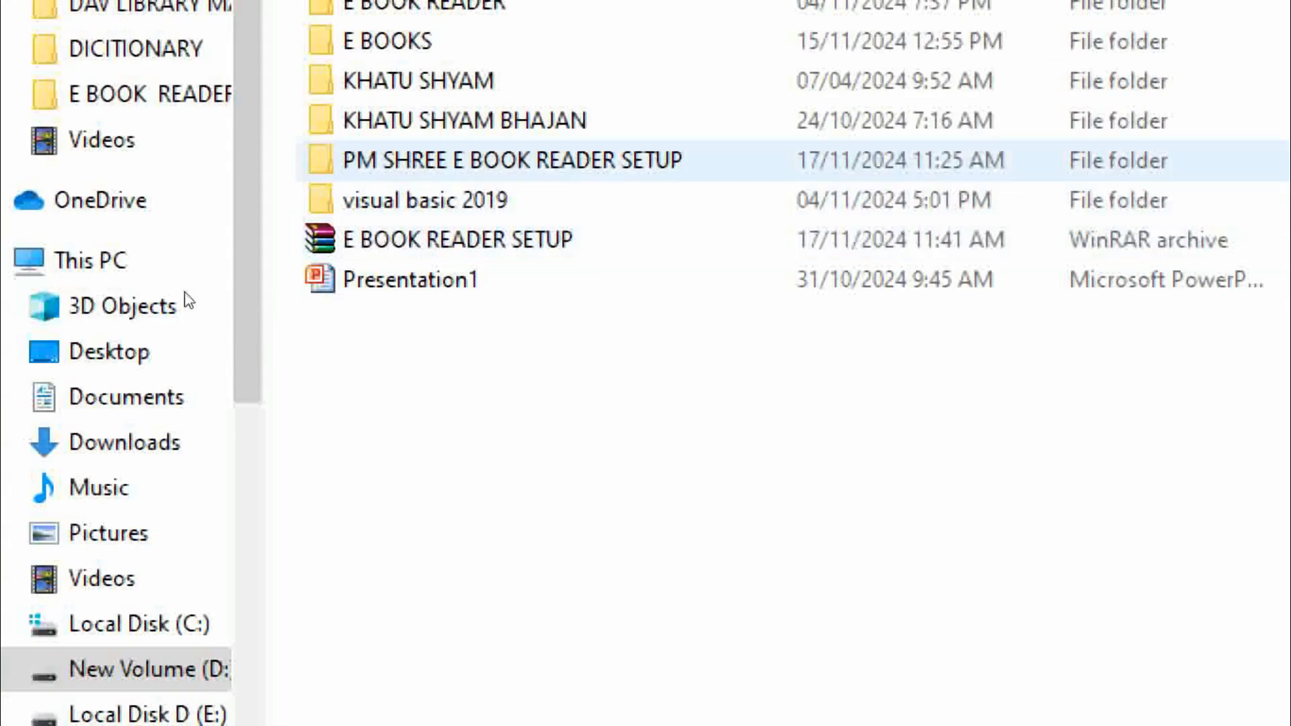
key(Up)
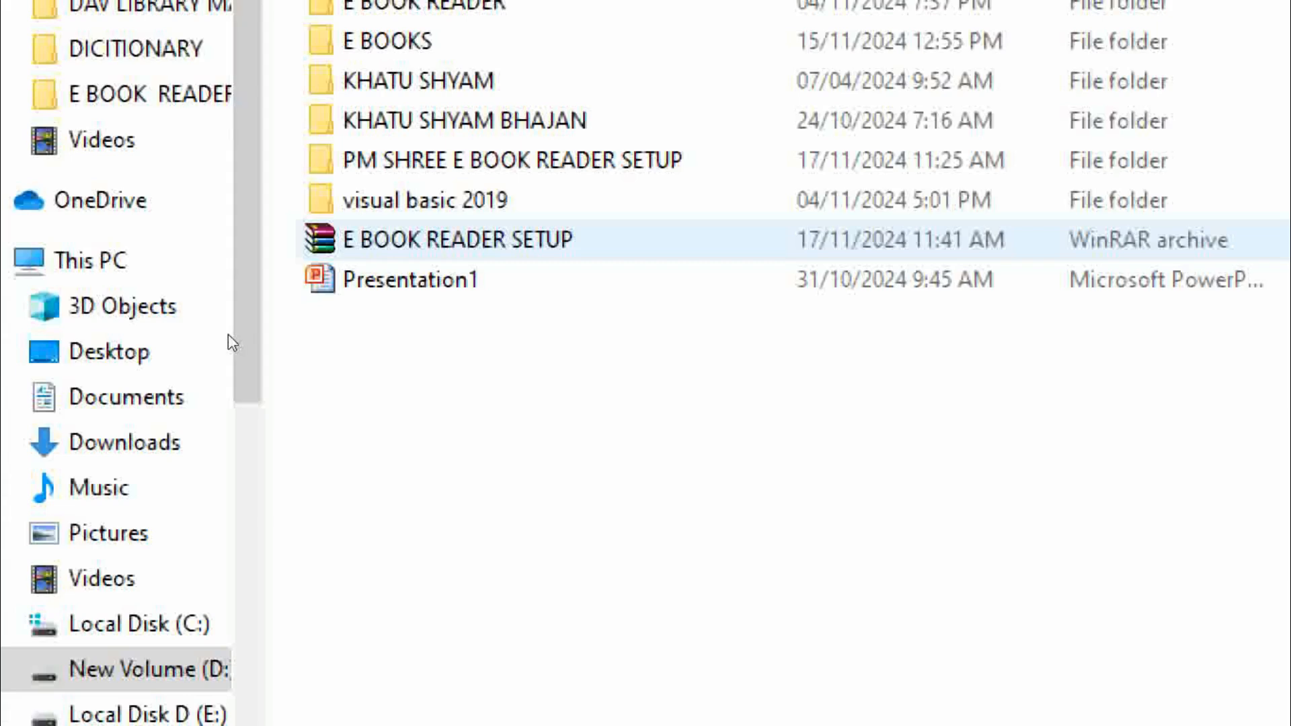
click(431, 241)
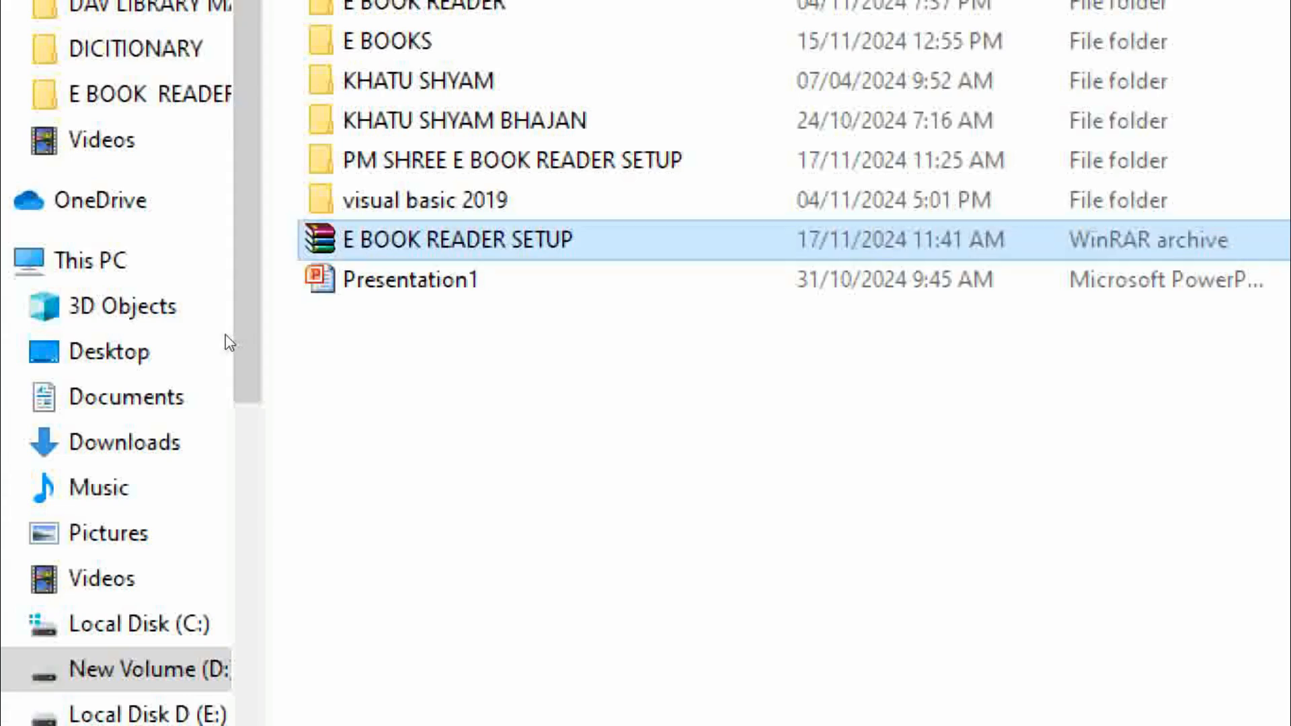
key(shift+F10)
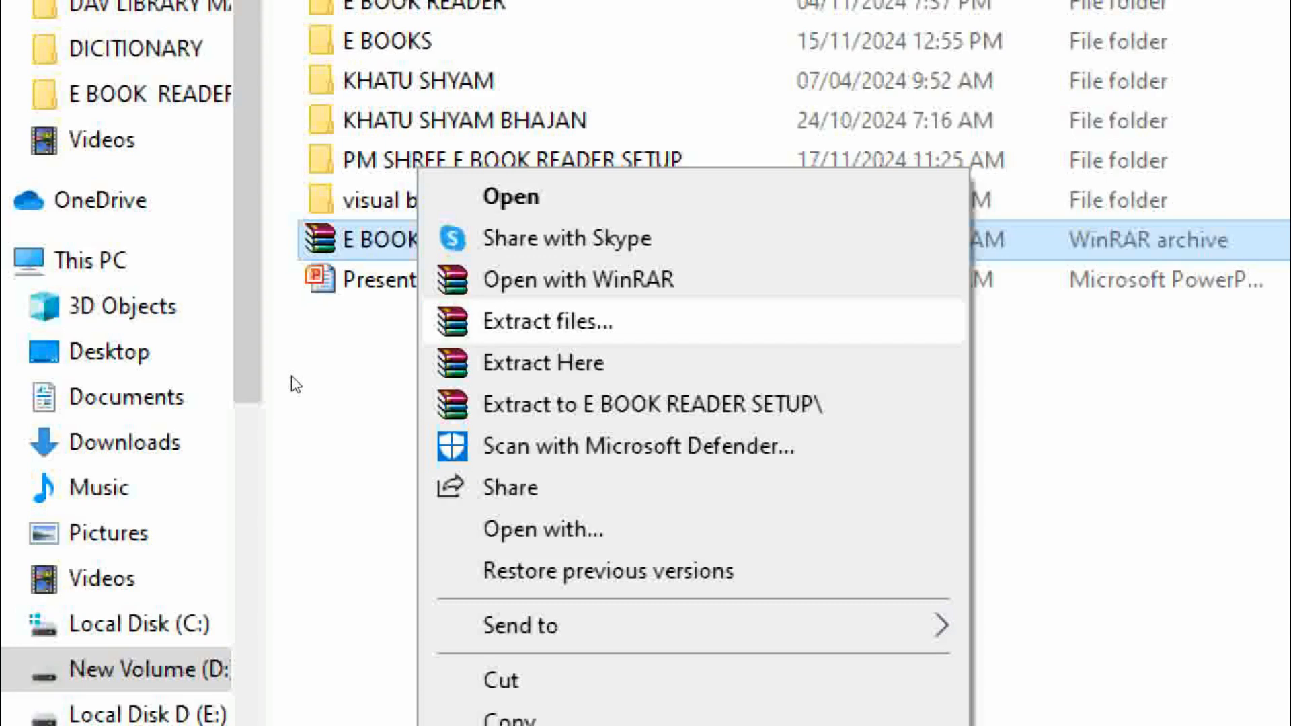
key(Return)
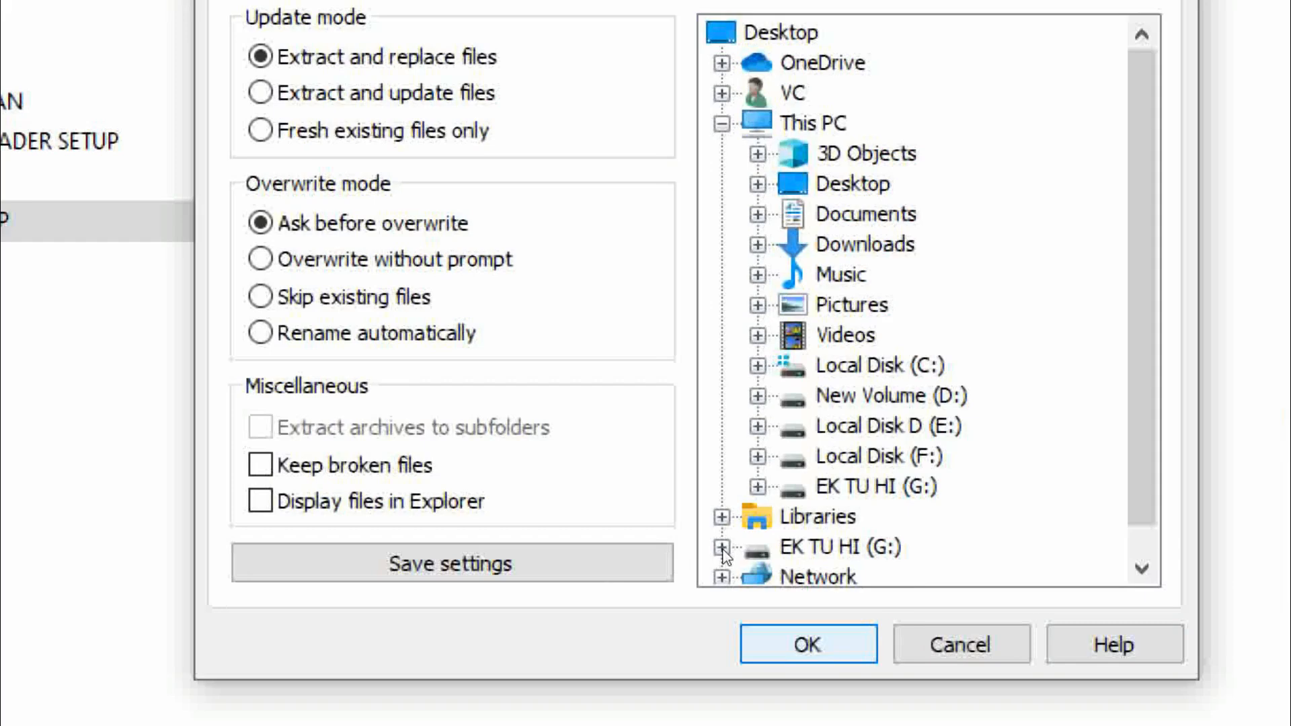
key(Return)
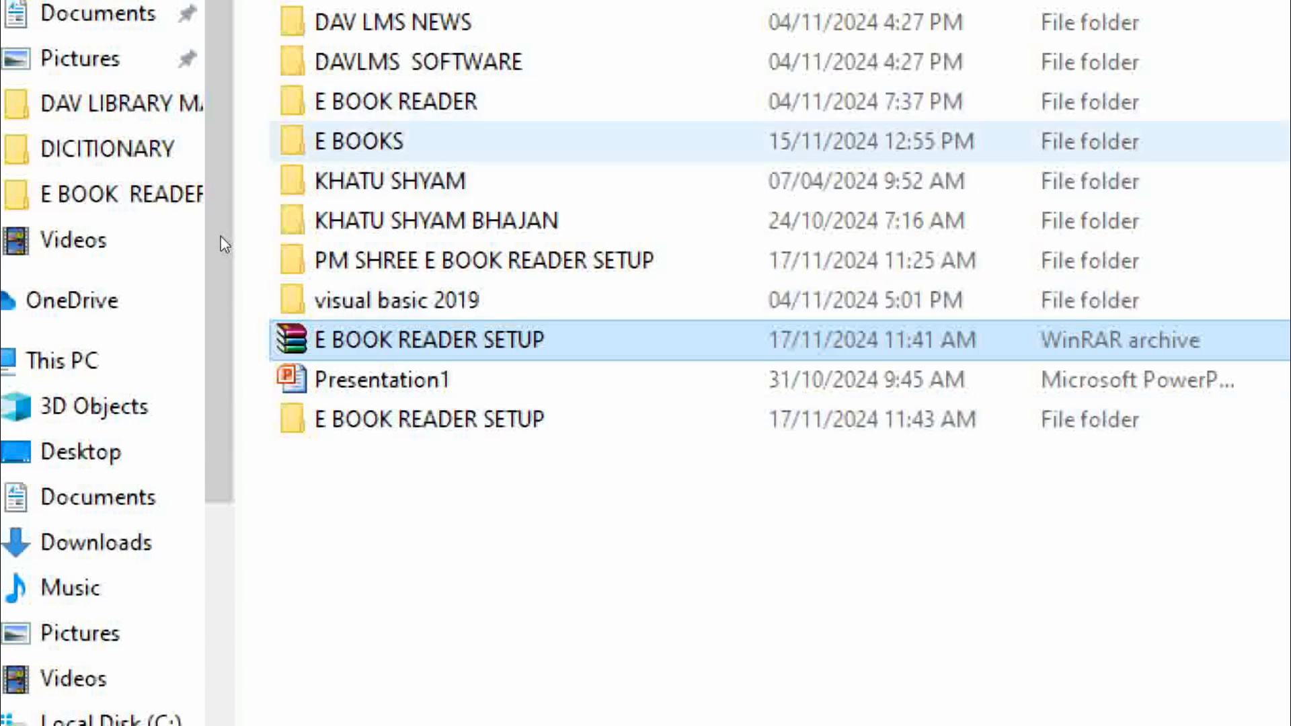
- Look through the E BOOKS folders on New Volume (D:) and EK TU HI (G:), including the BIOGRAPHY subfolder, and close the window
double_click(366, 142)
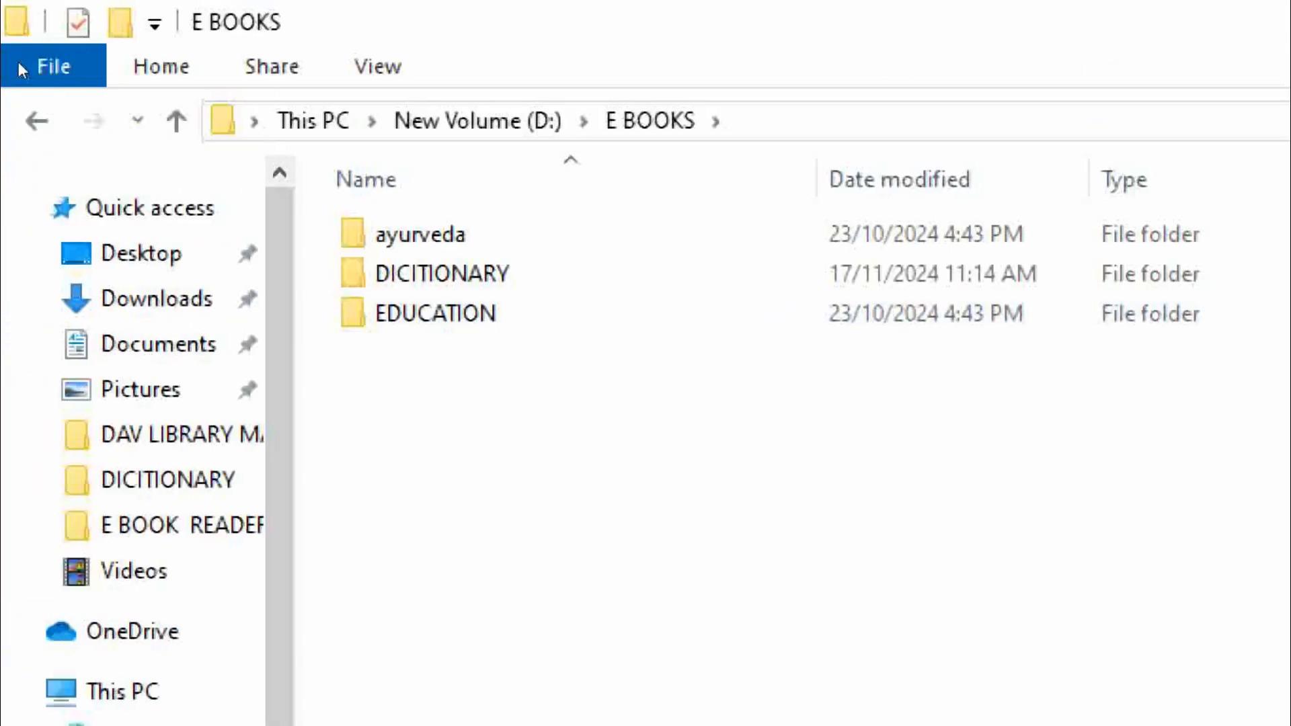
key(alt+Left)
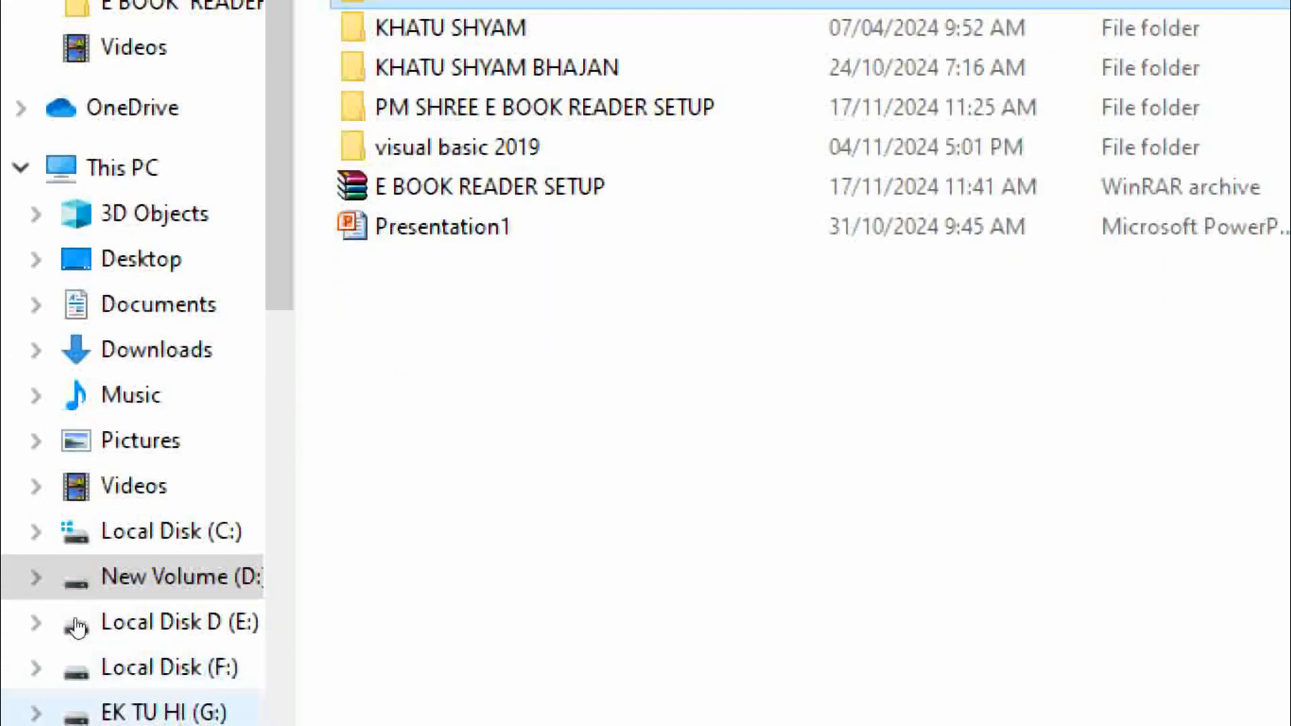
click(135, 696)
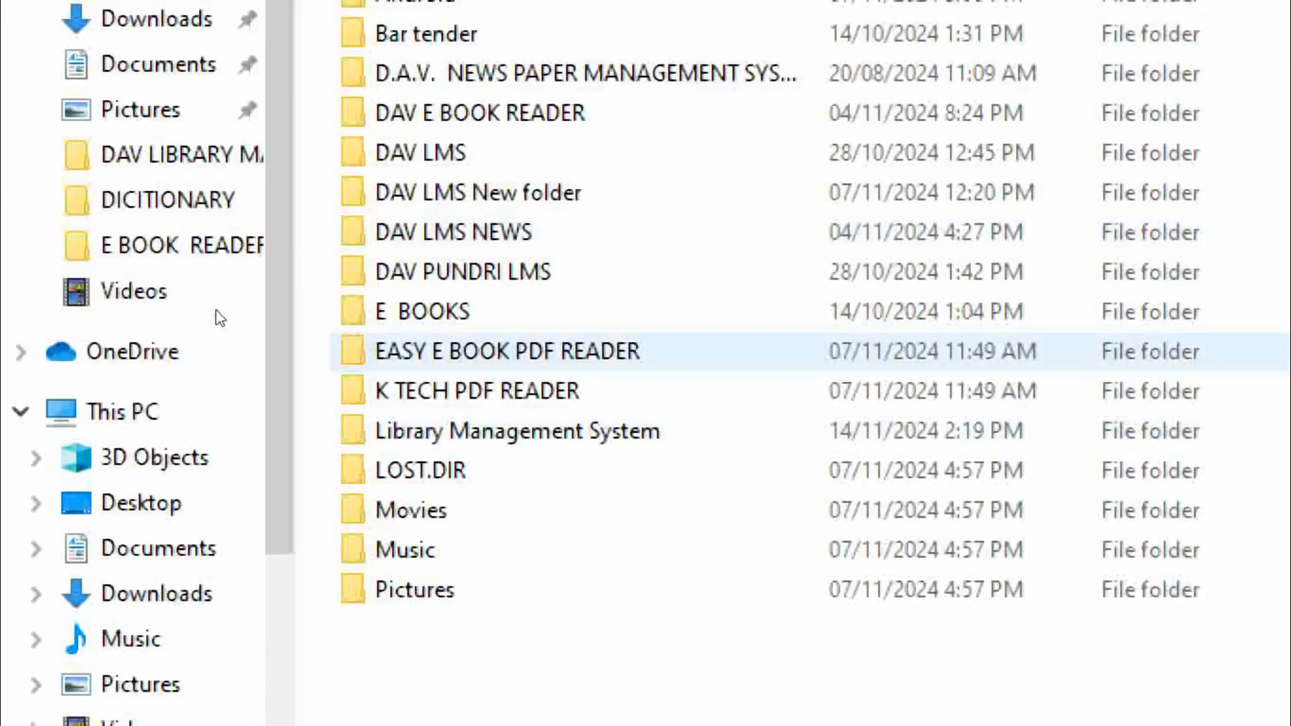
double_click(419, 311)
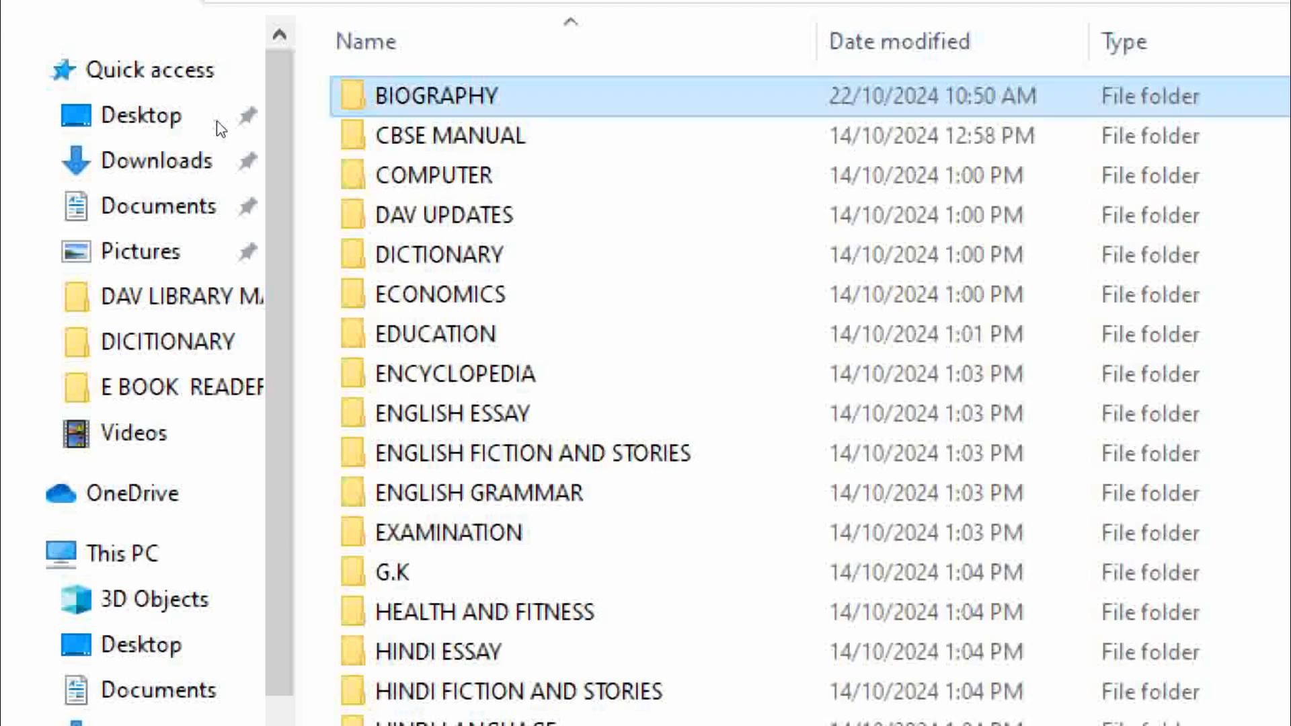
key(Return)
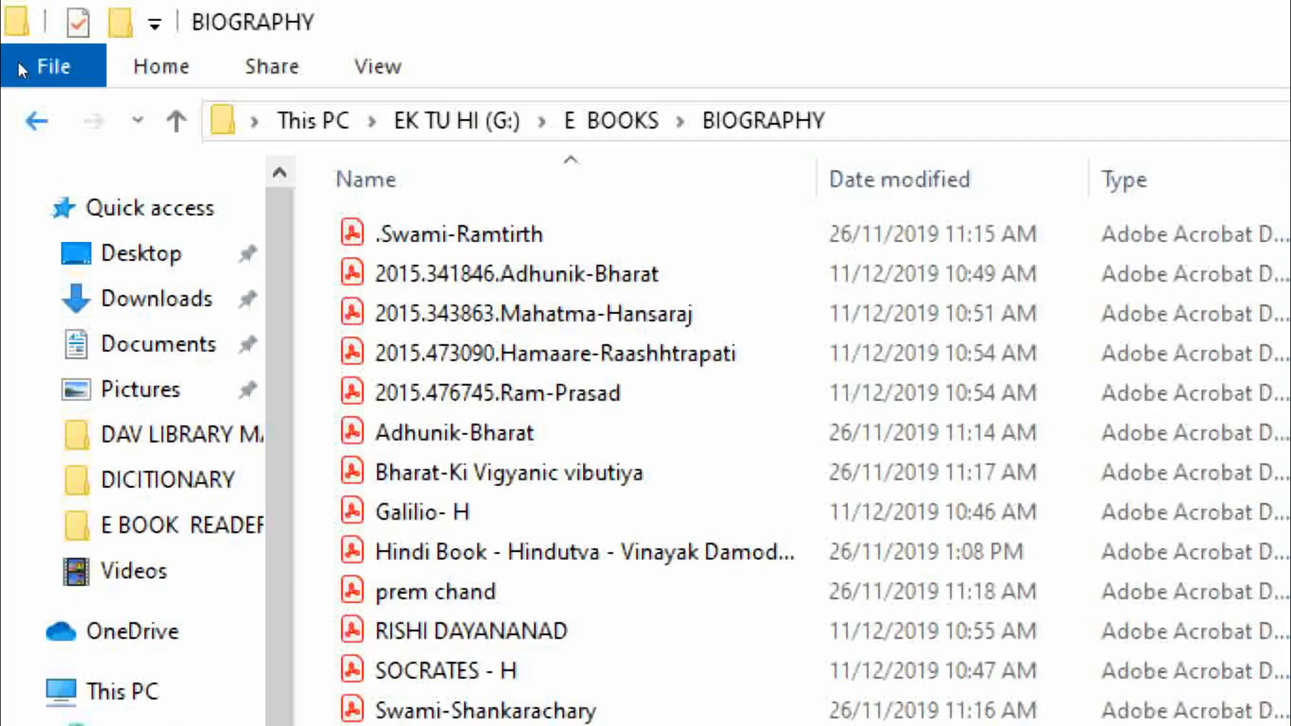
key(alt+Left)
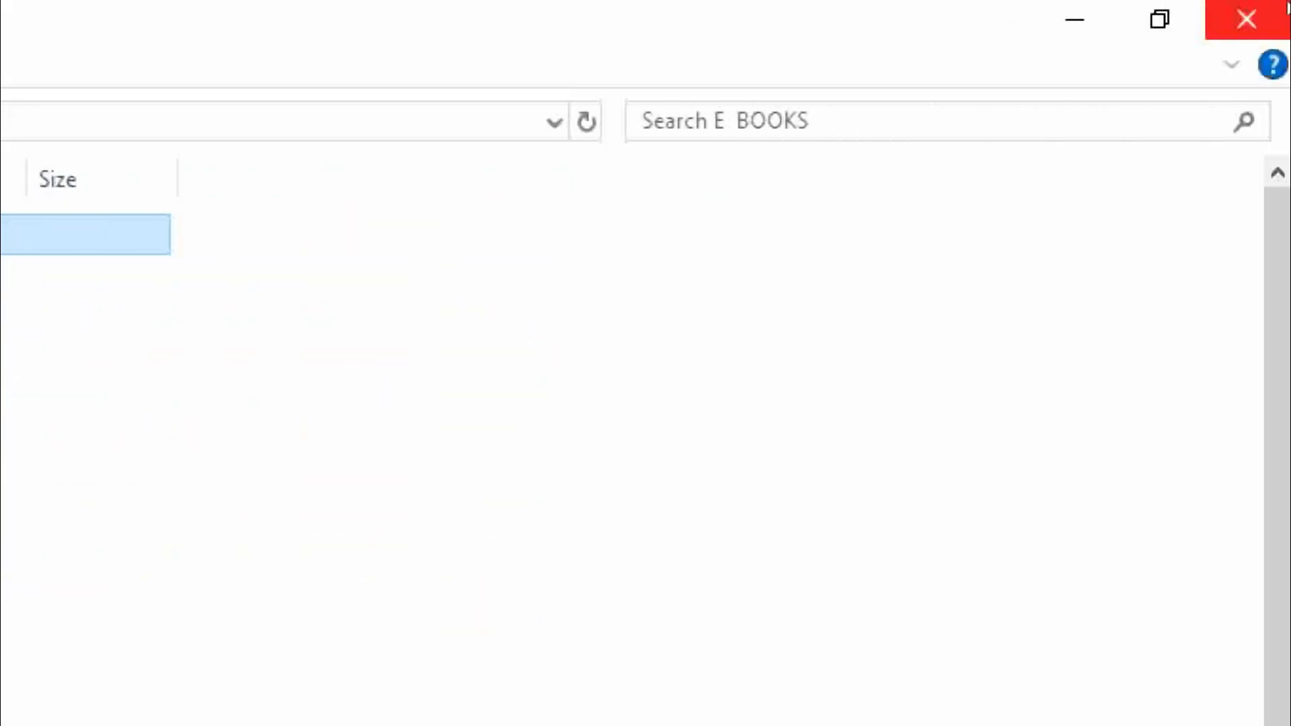
click(1275, 14)
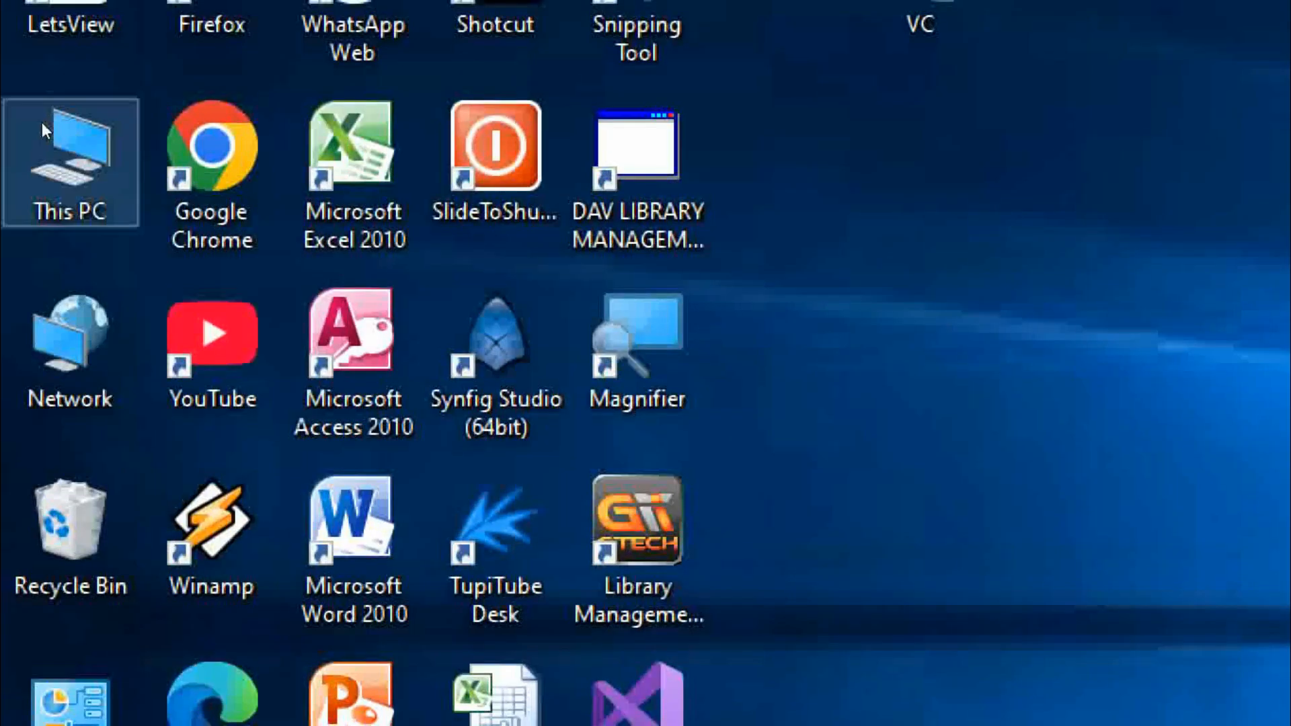
- Reopen New Volume (D:) from This PC and go into the nested E BOOK READER SETUP folder of the extracted files
click(41, 224)
double_click(42, 128)
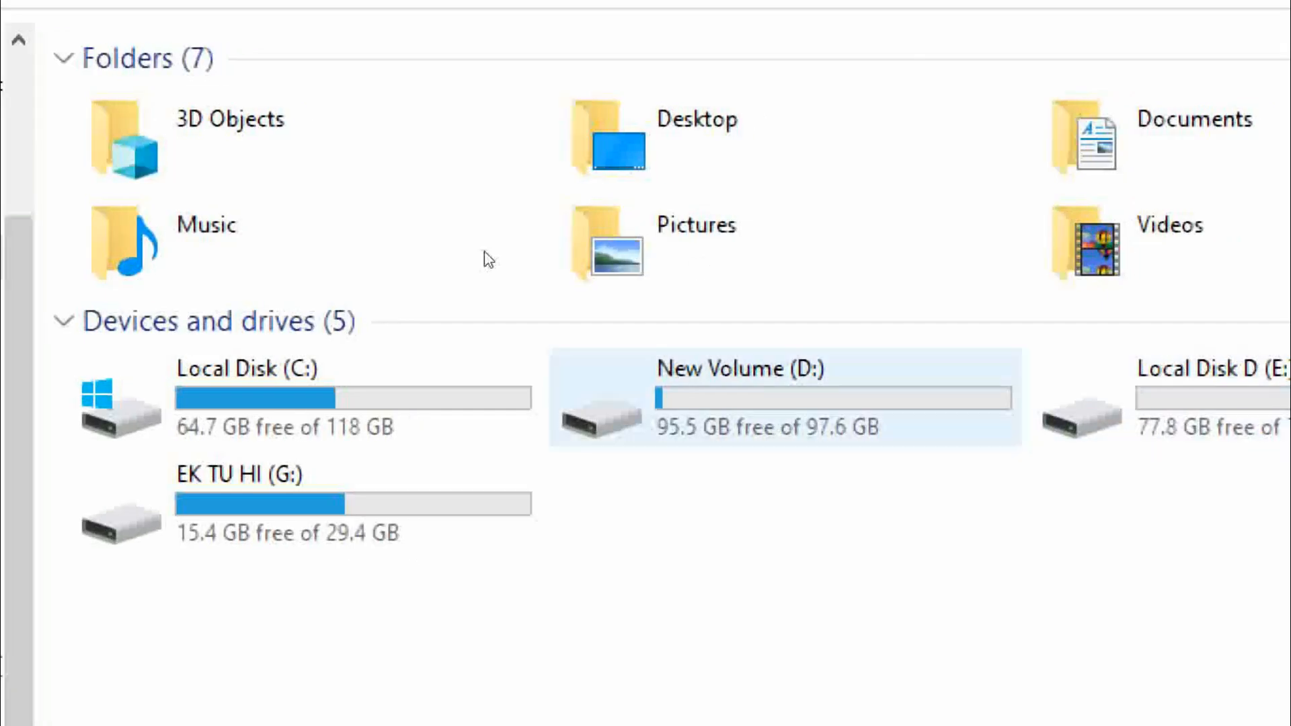
double_click(740, 387)
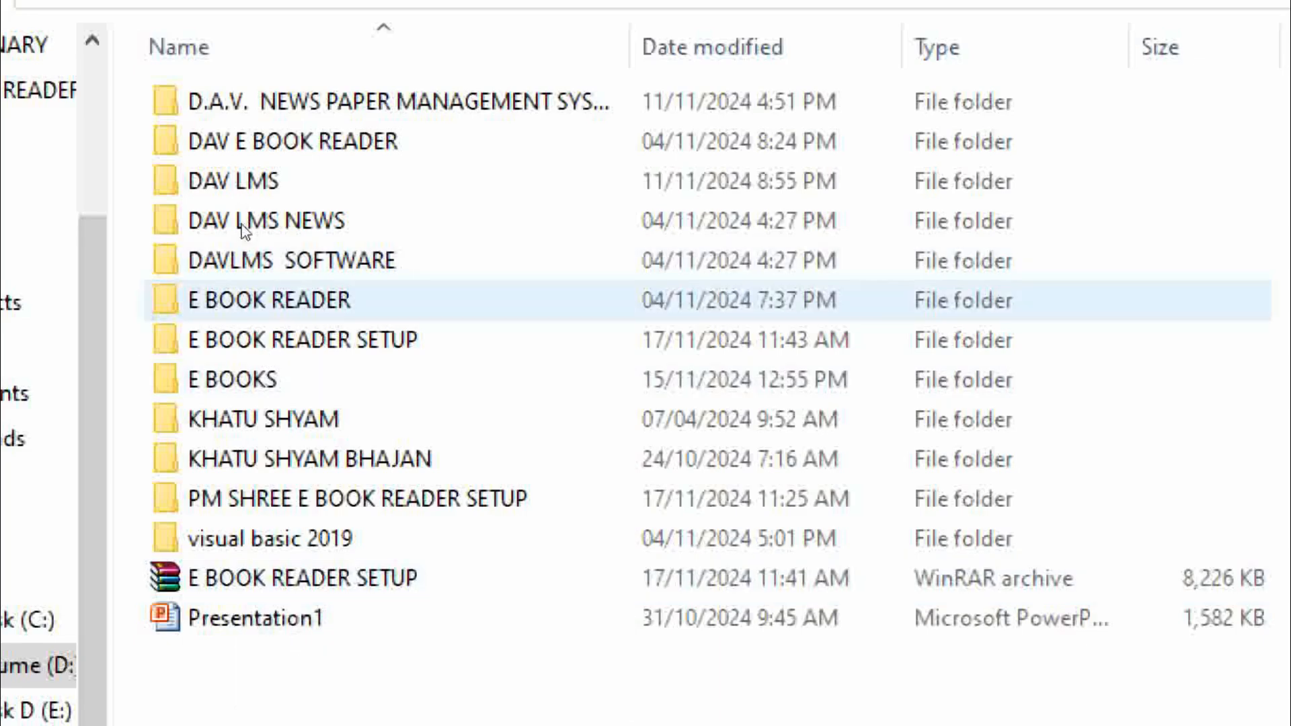
key(Return)
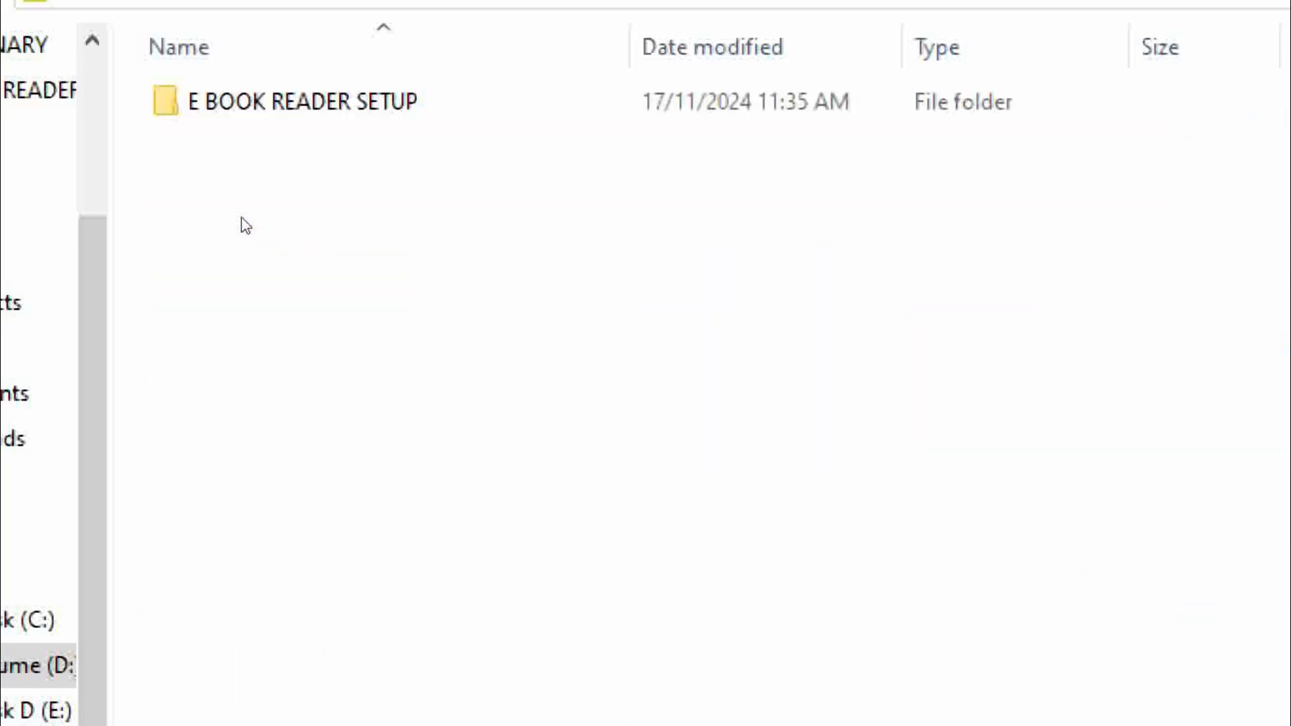
double_click(234, 118)
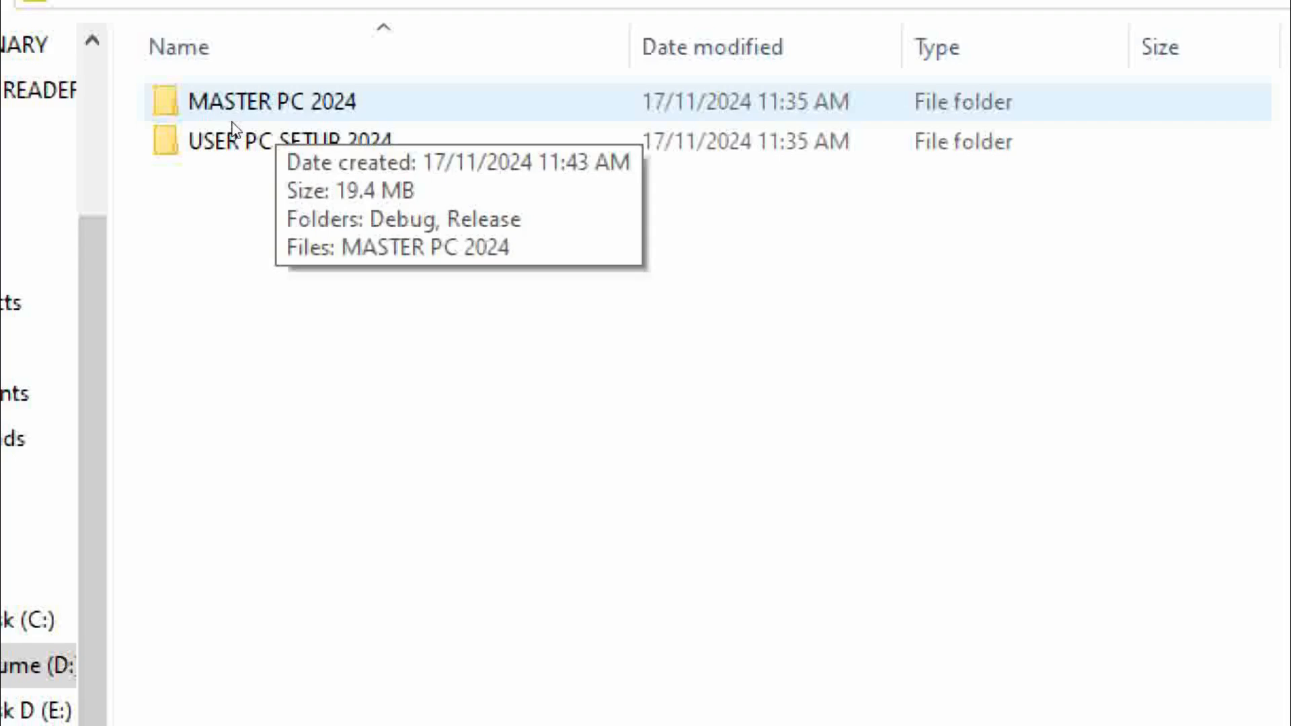
- Open the Debug folder inside the MASTER PC 2024 folder
click(236, 142)
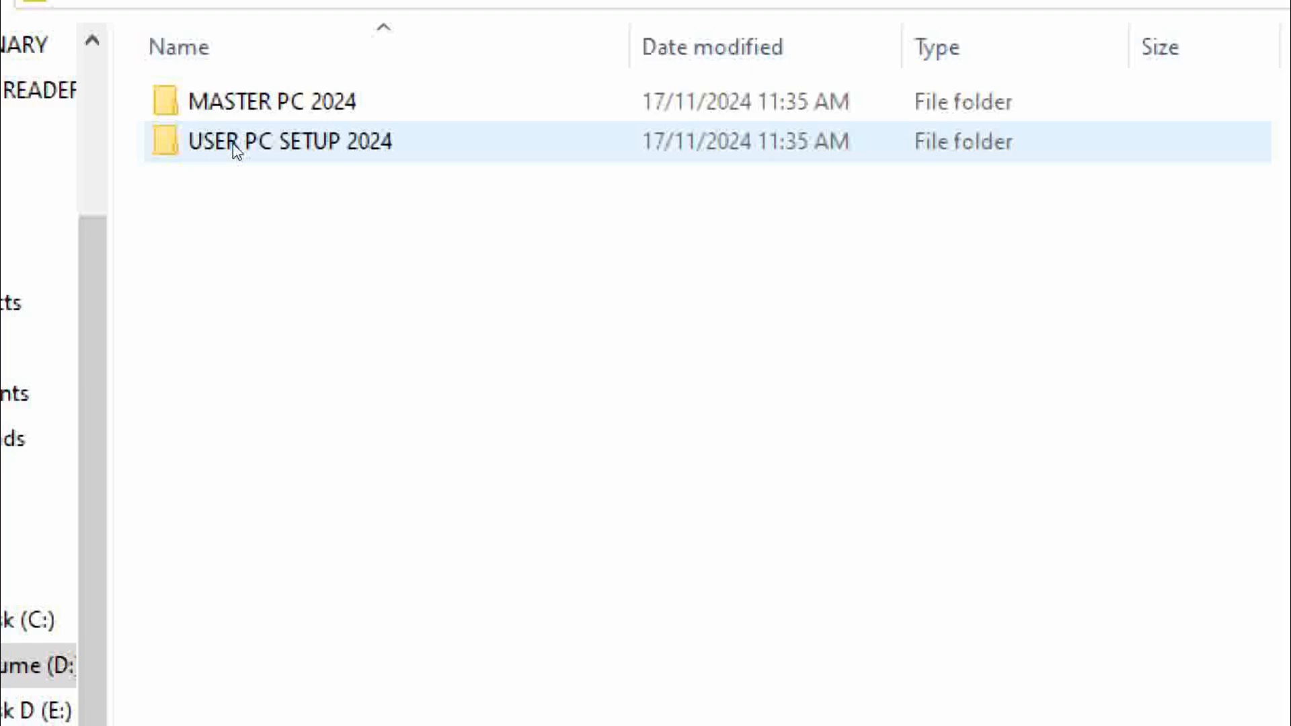
click(214, 115)
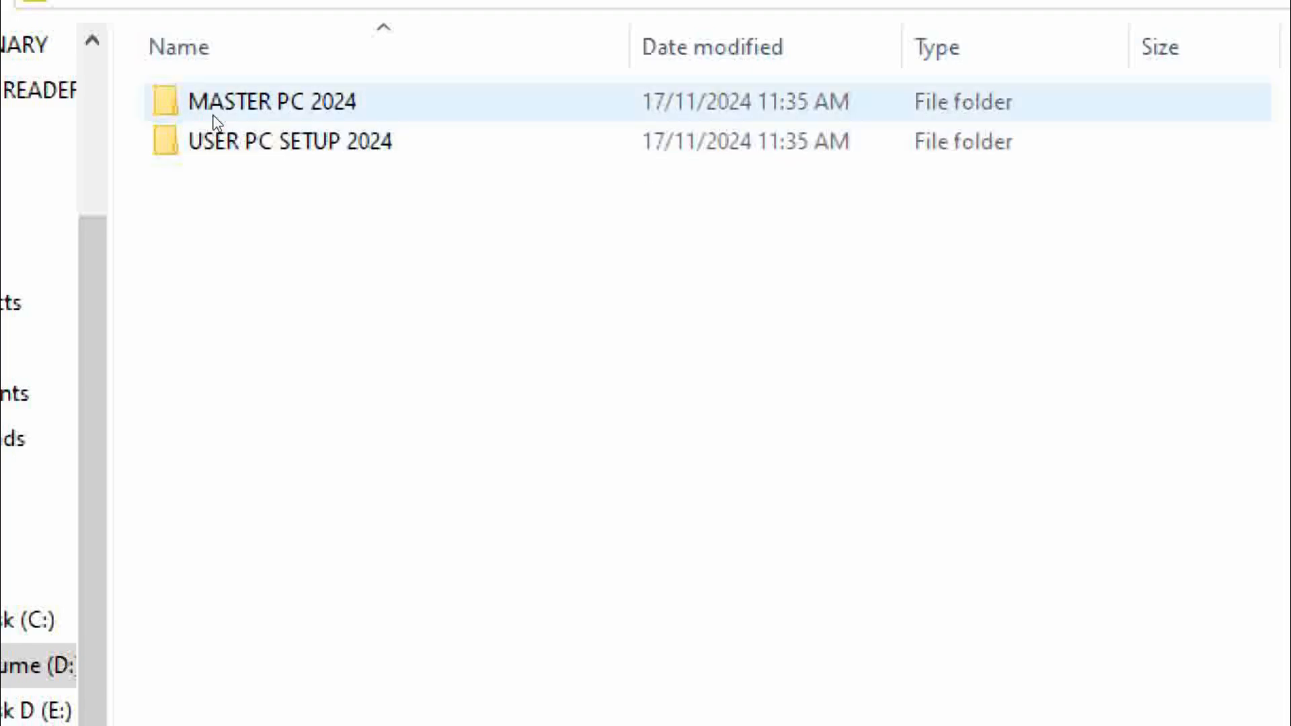
double_click(216, 121)
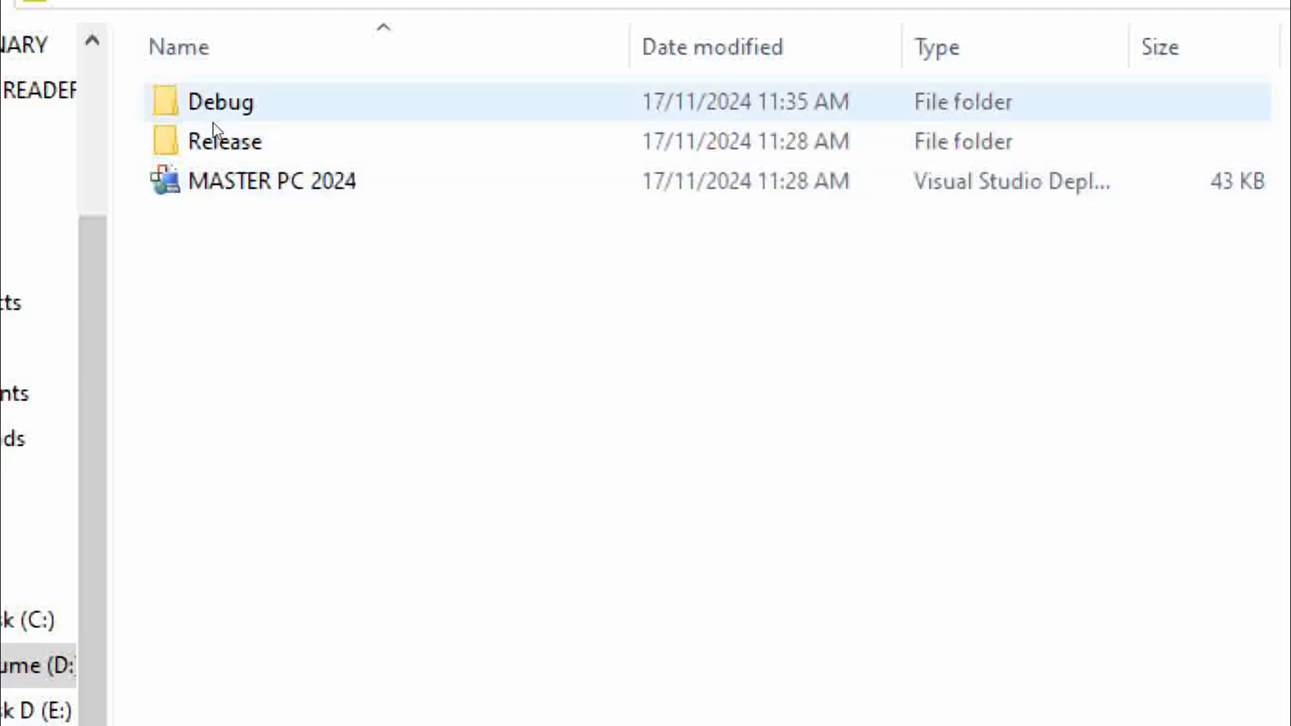
double_click(212, 123)
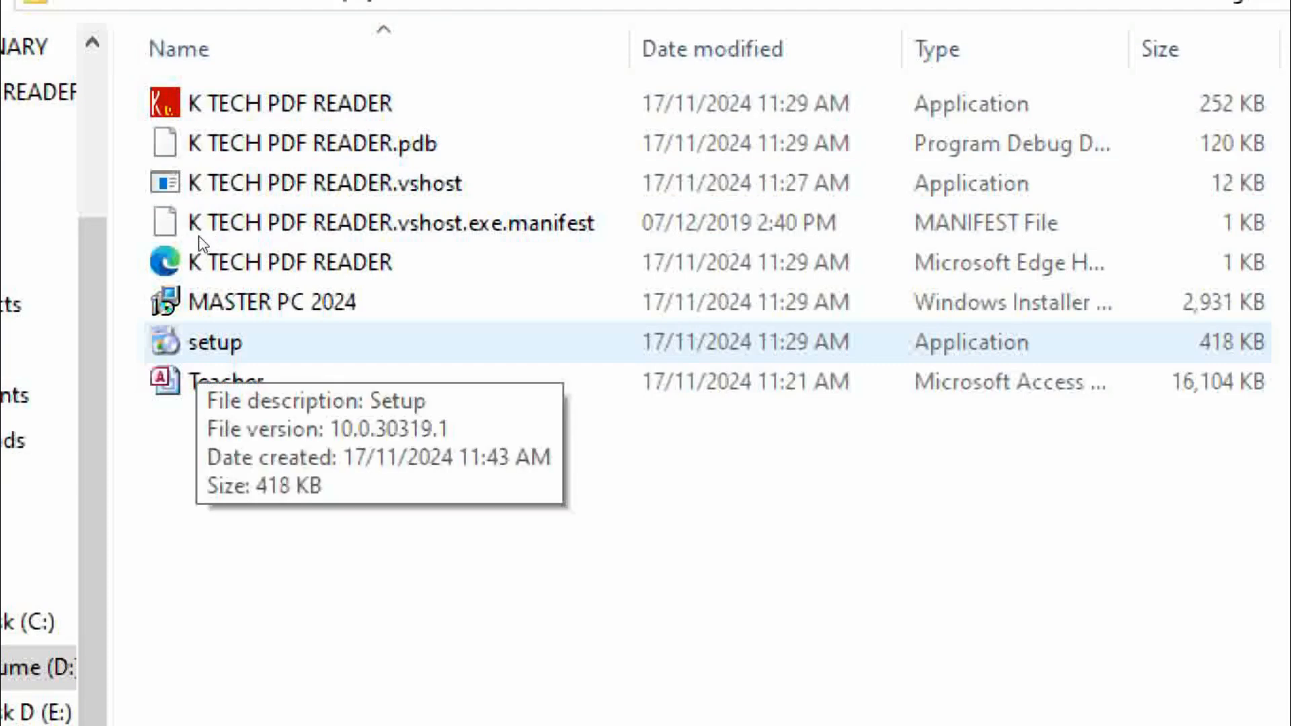
- Run the setup application in the Debug folder and install MASTER PC 2024 into its default folder
click(201, 343)
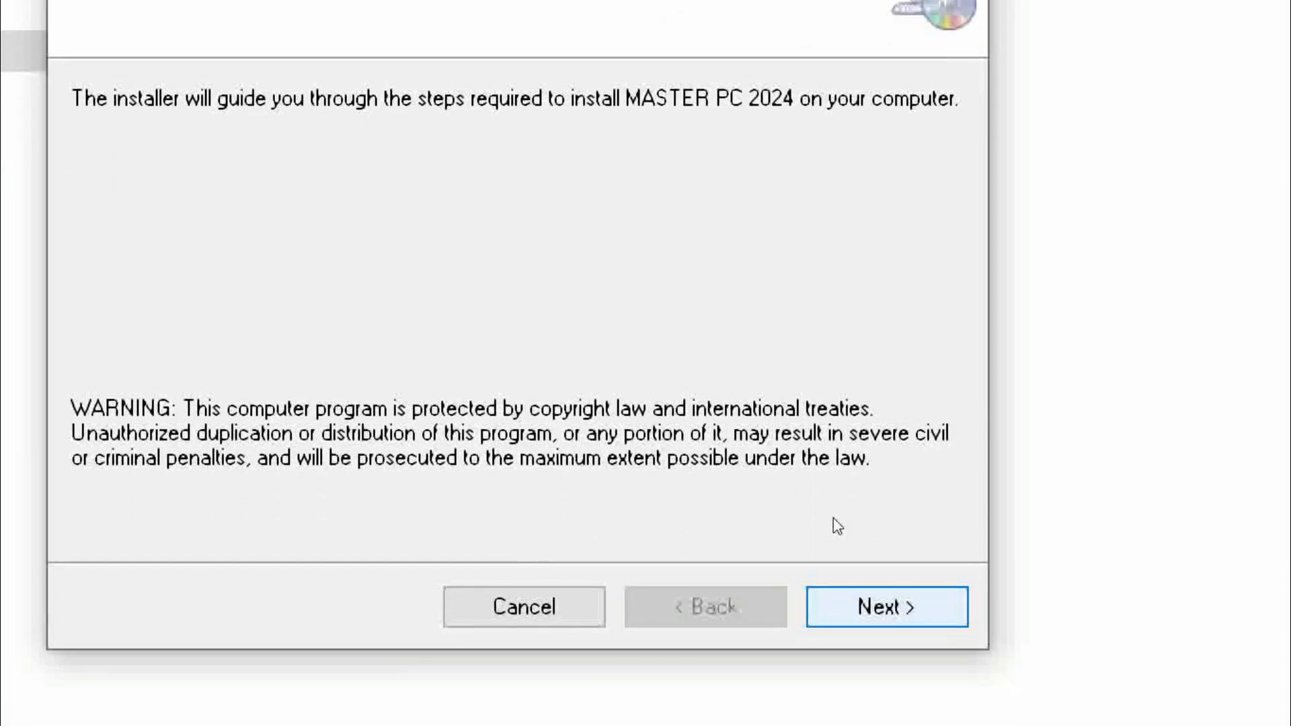
key(Return)
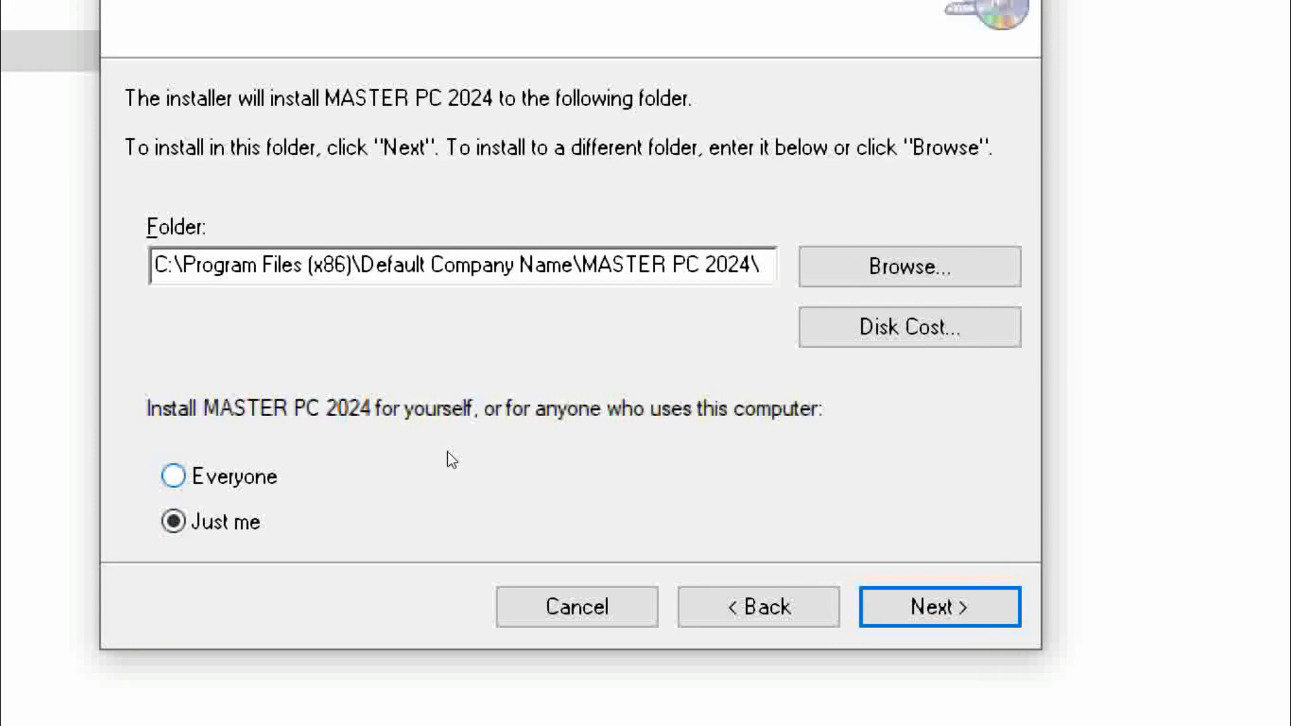
click(447, 452)
key(Return)
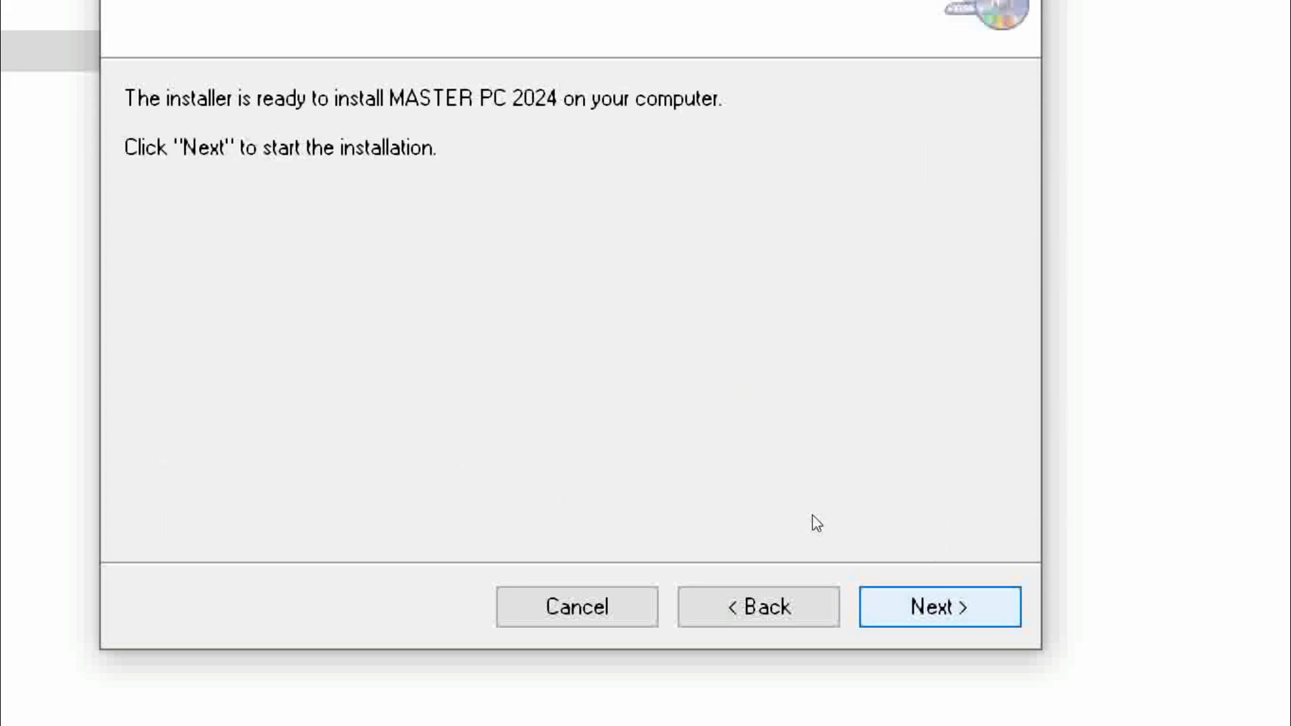
key(Return)
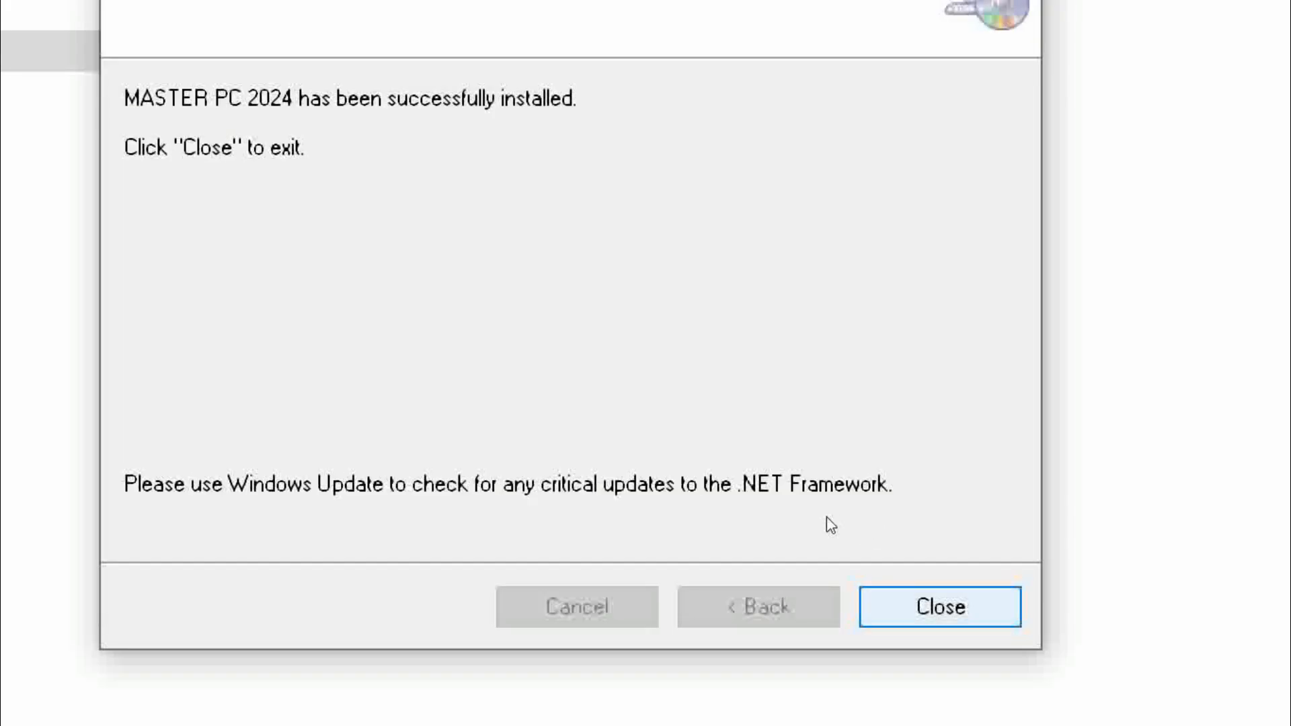
key(Return)
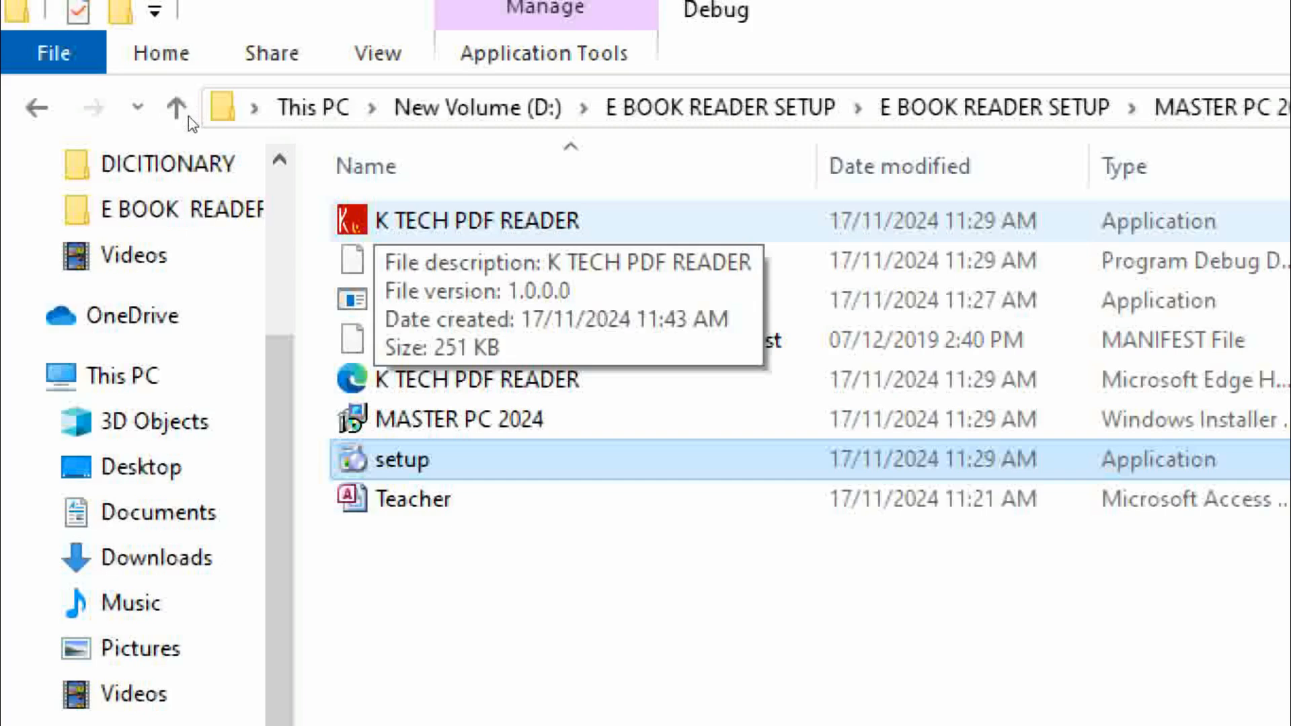
- Create a desktop shortcut for the K TECH PDF READER application and return to the desktop at 100% magnification
double_click(363, 221)
key(shift+F10)
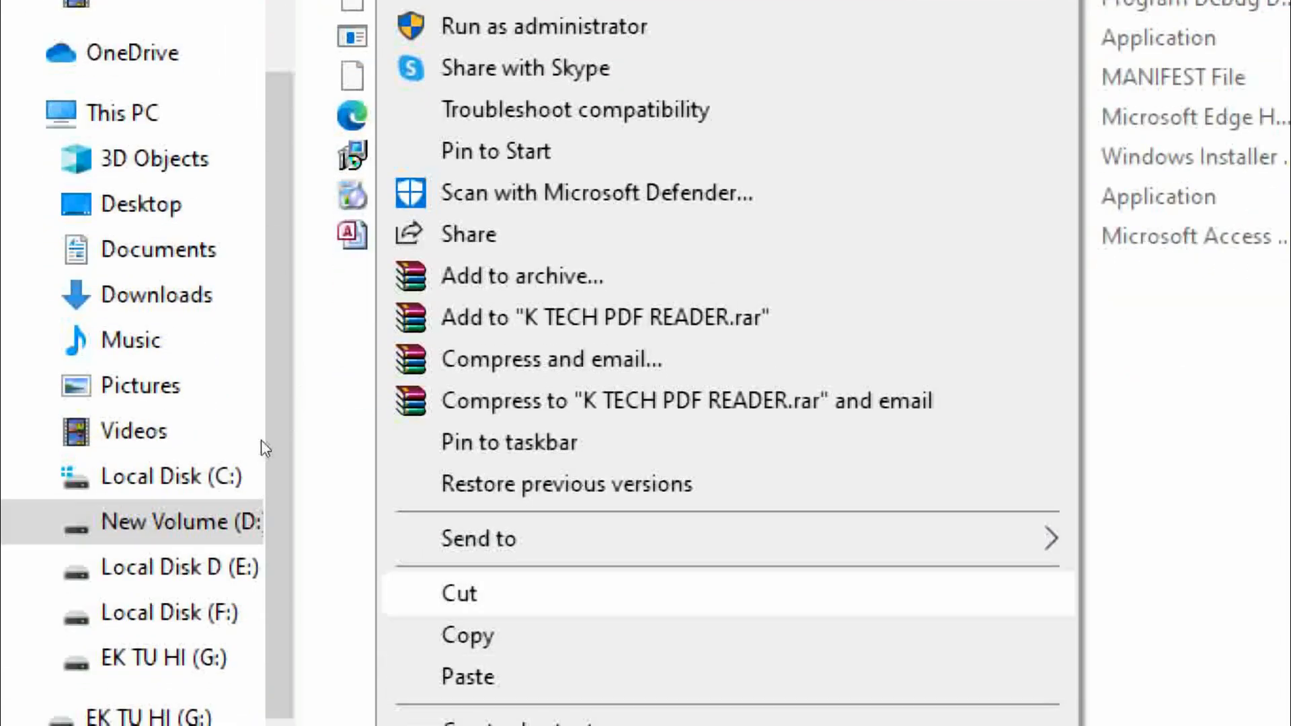
mouse_move(479, 597)
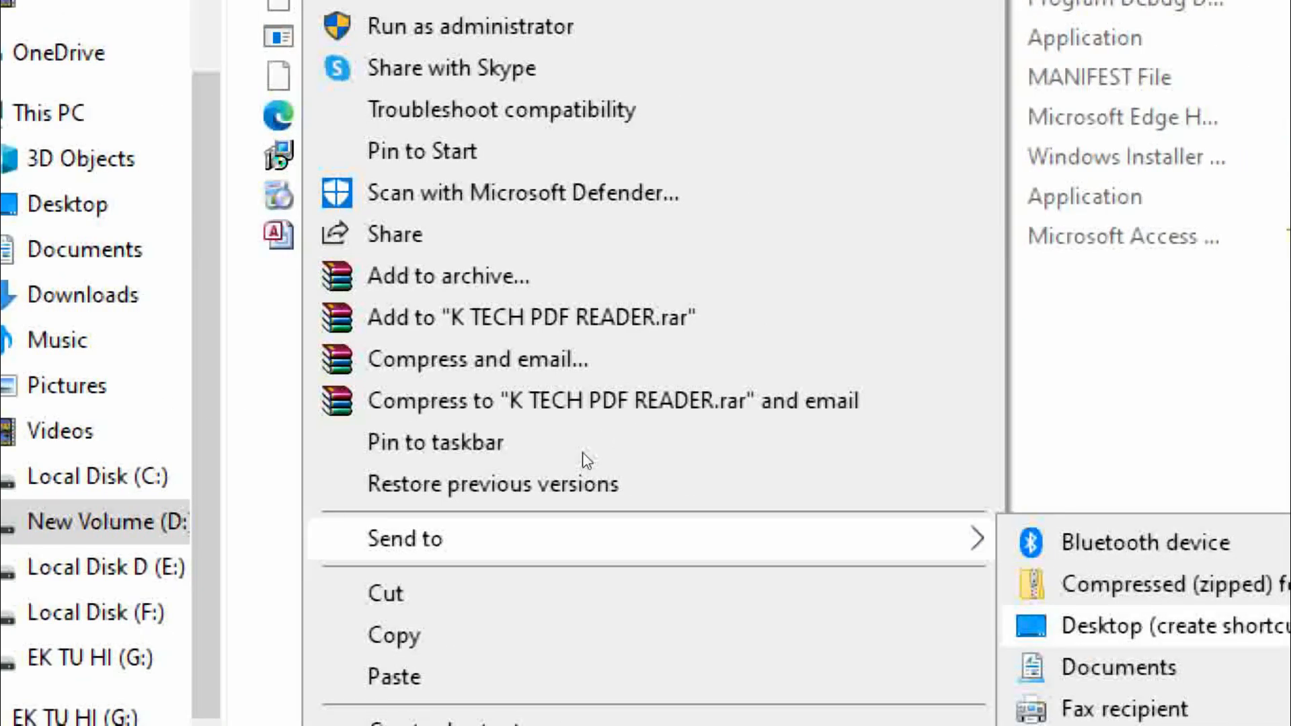
click(1171, 627)
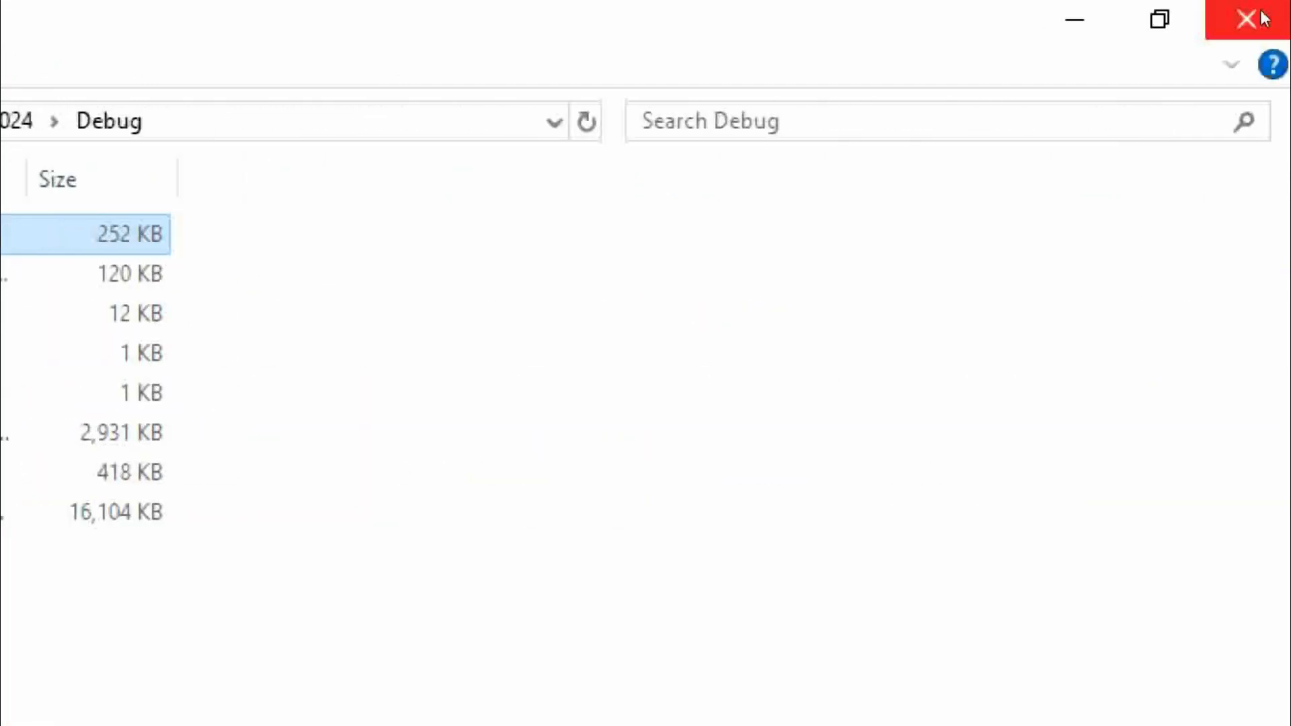
click(1265, 17)
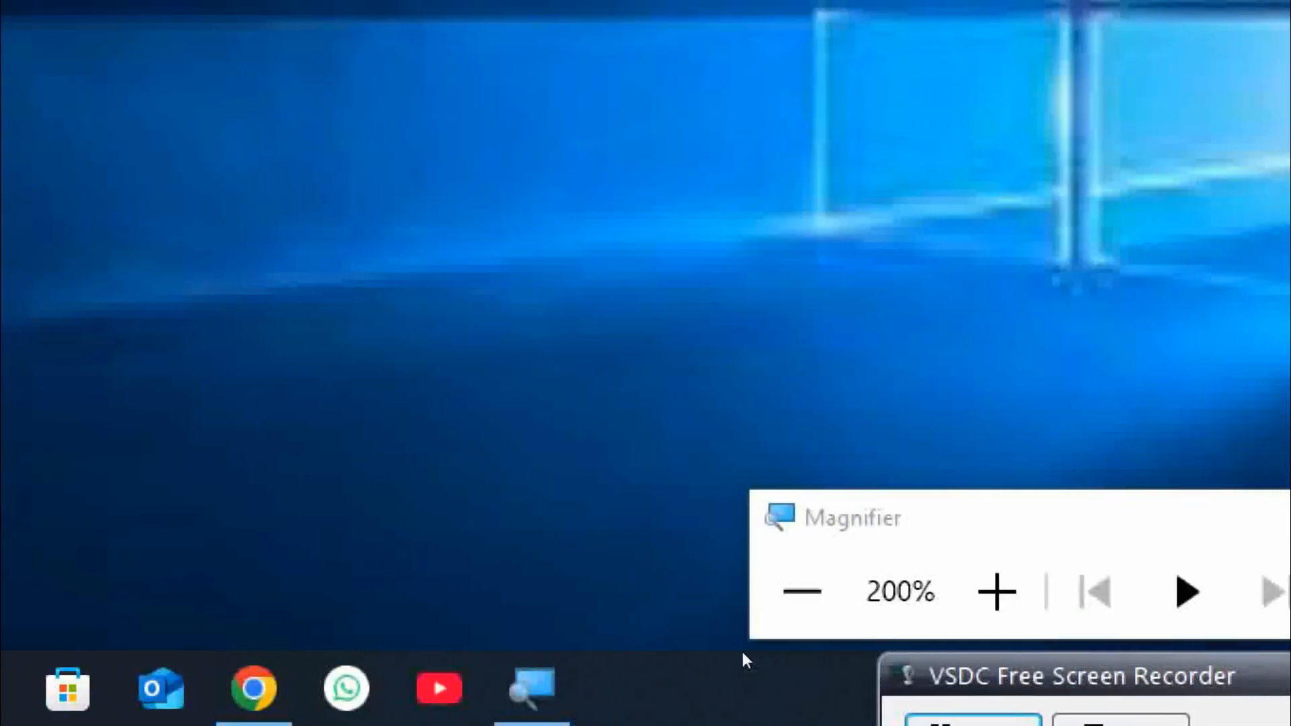
click(803, 591)
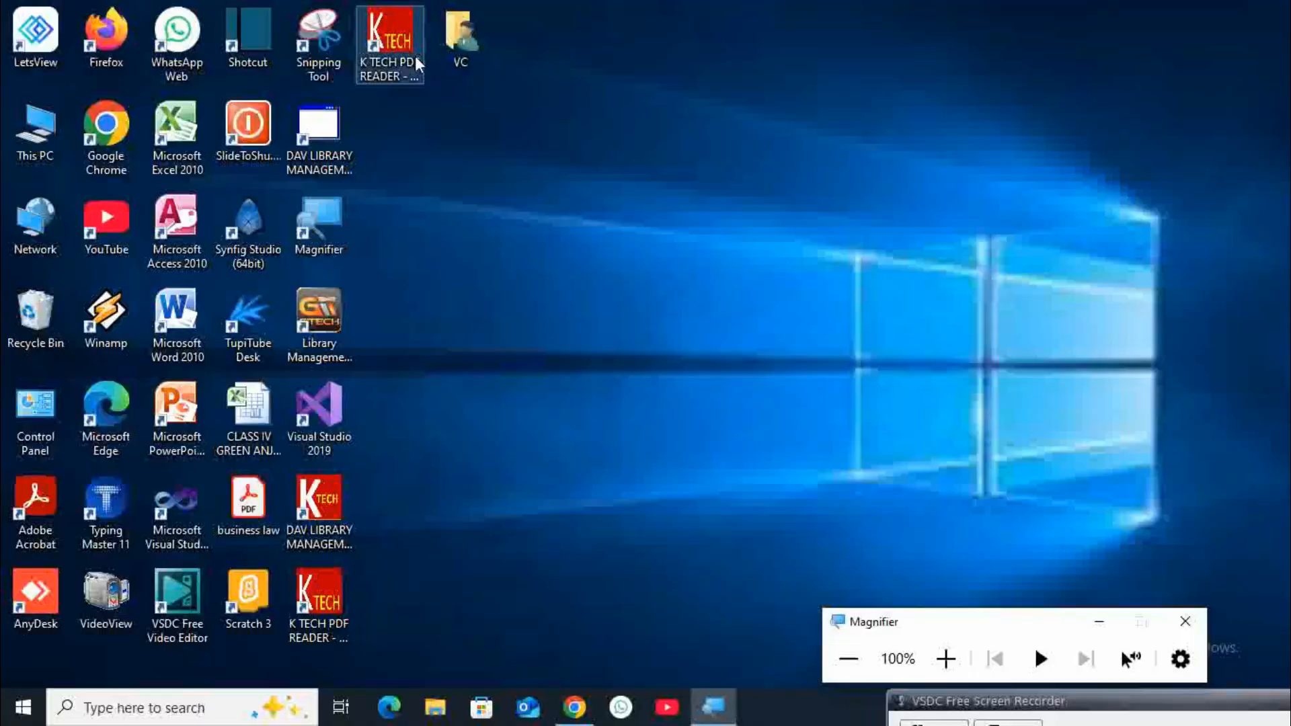
- Launch K TECH PDF READER from the desktop and select .Swami-Ramtirth in G:\E BOOKS\BIOGRAPHY as the e-book path
click(398, 41)
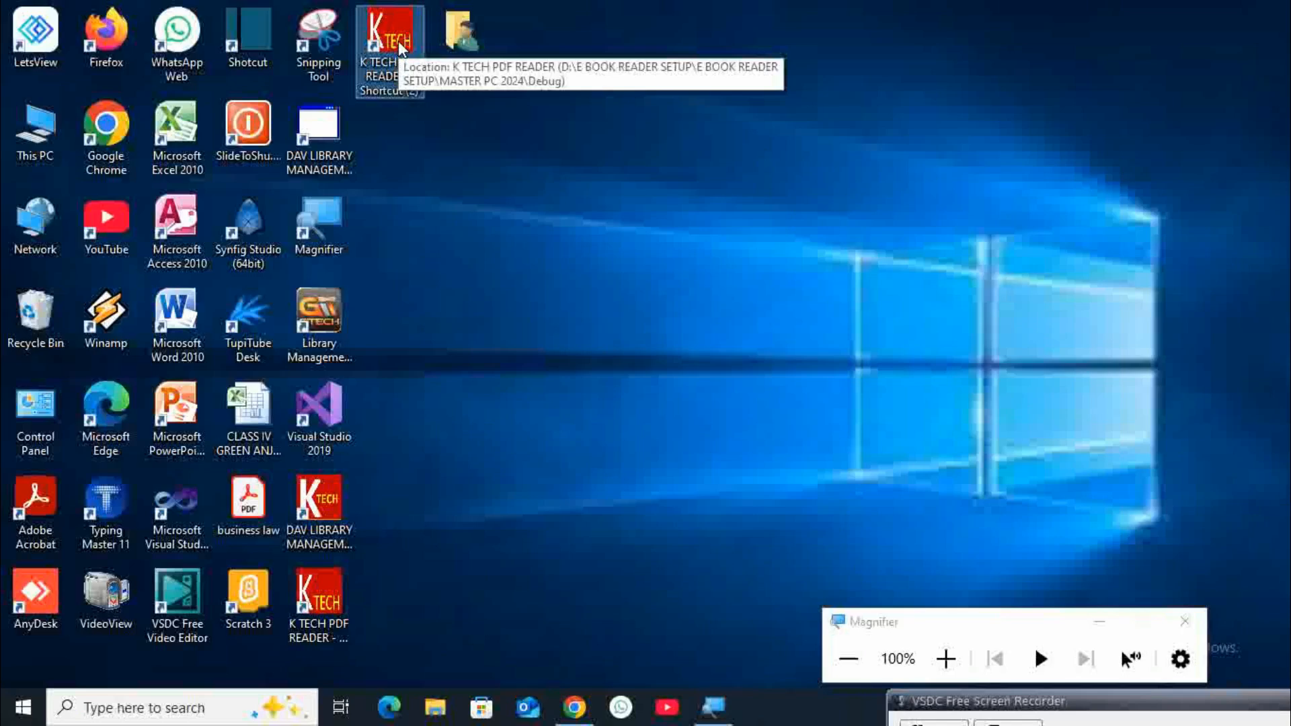
double_click(398, 40)
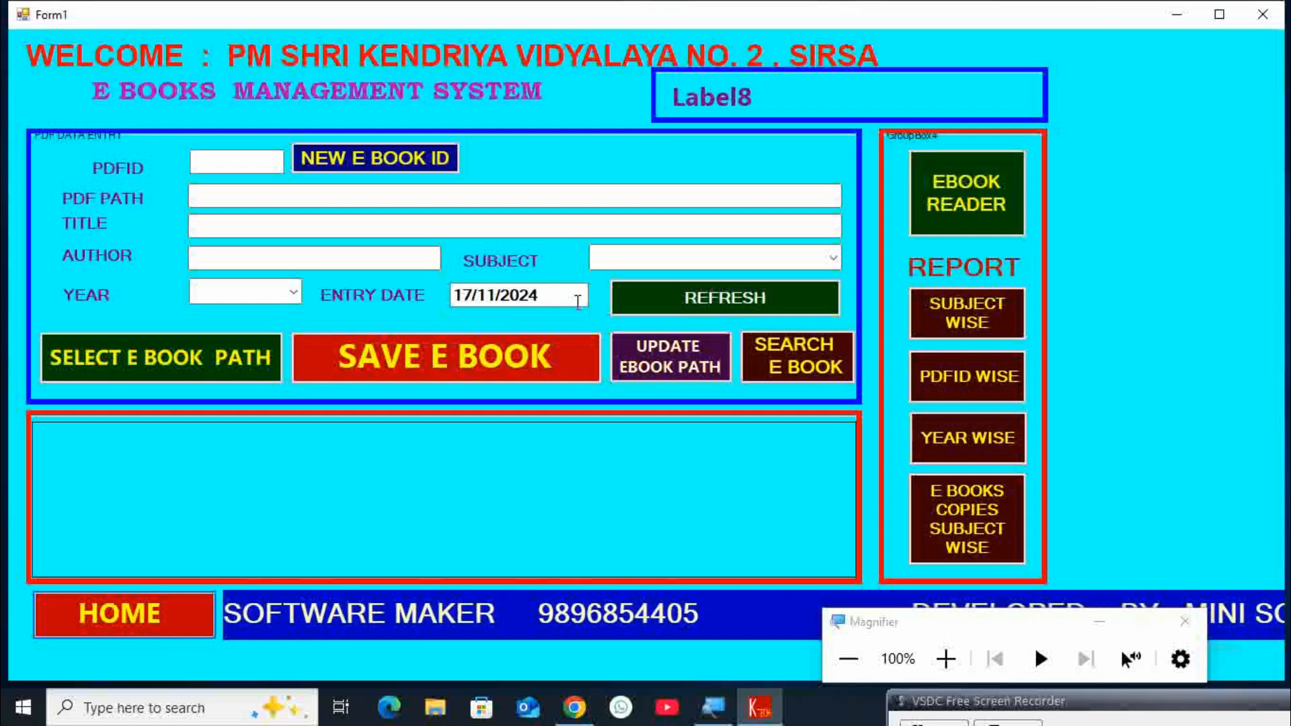
click(169, 366)
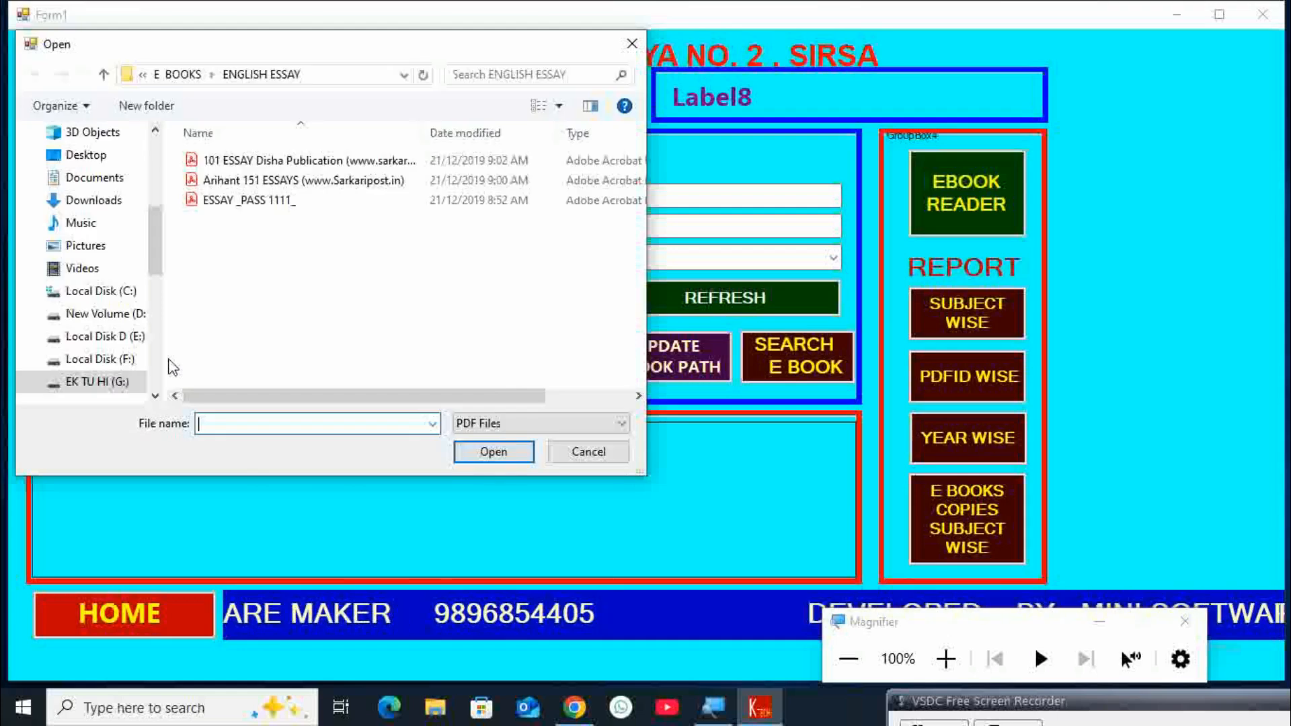
click(115, 382)
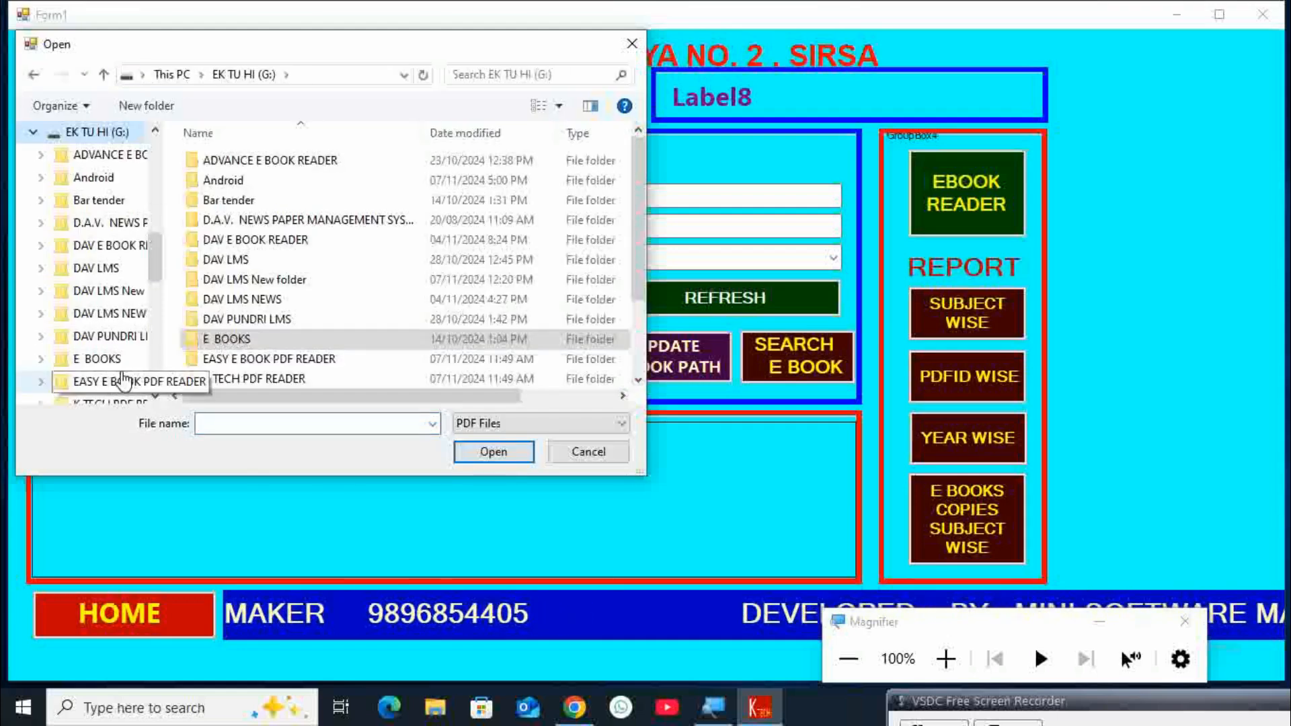
double_click(217, 342)
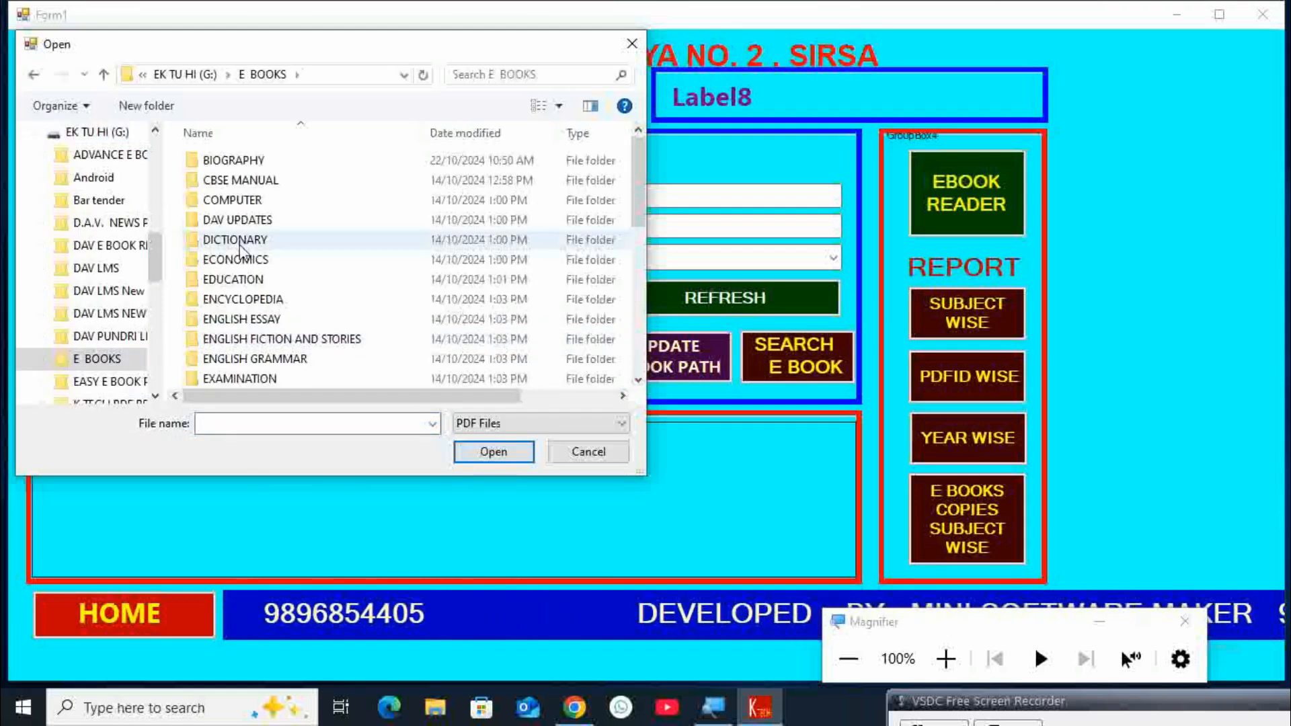
click(236, 167)
double_click(236, 168)
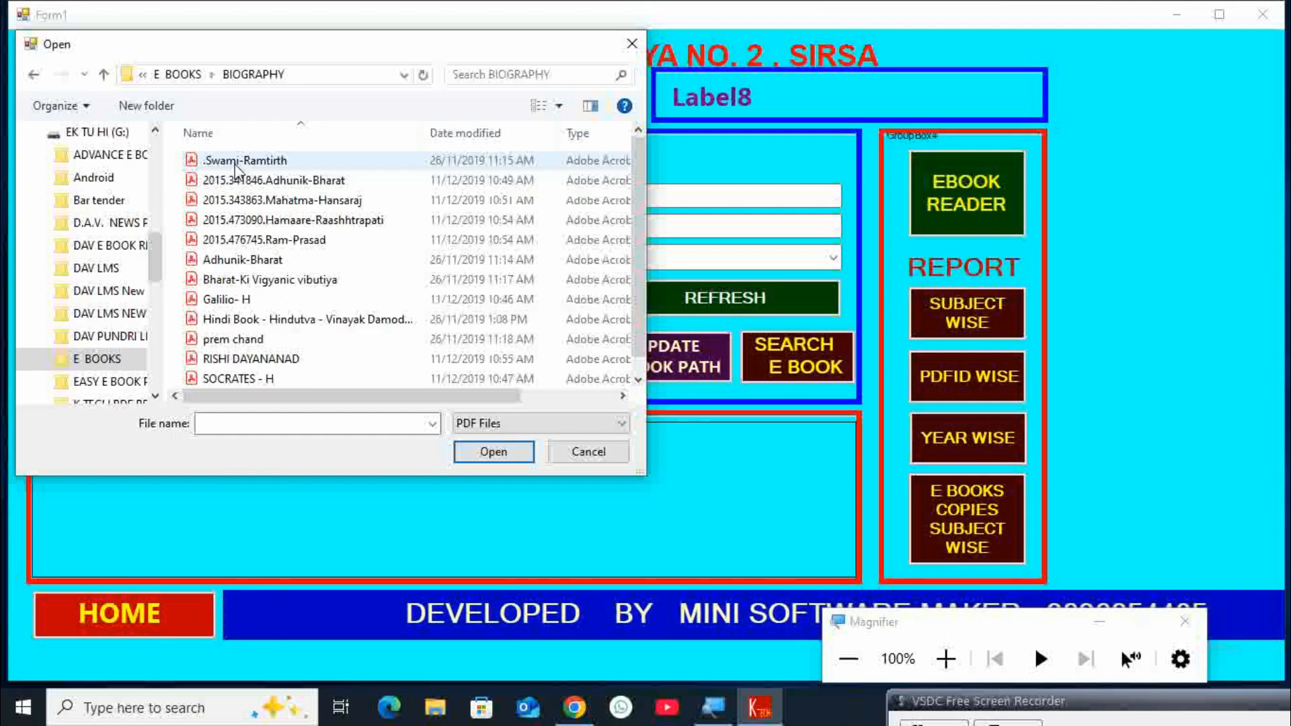
click(236, 165)
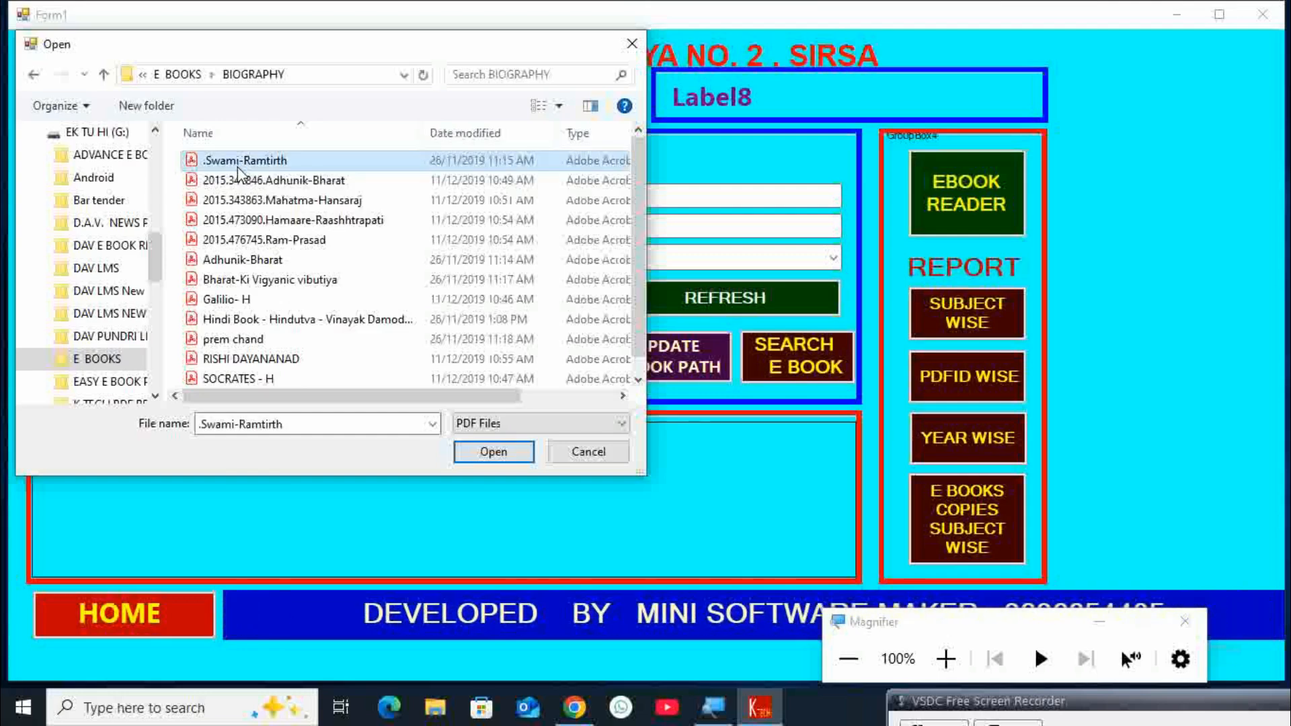
click(491, 452)
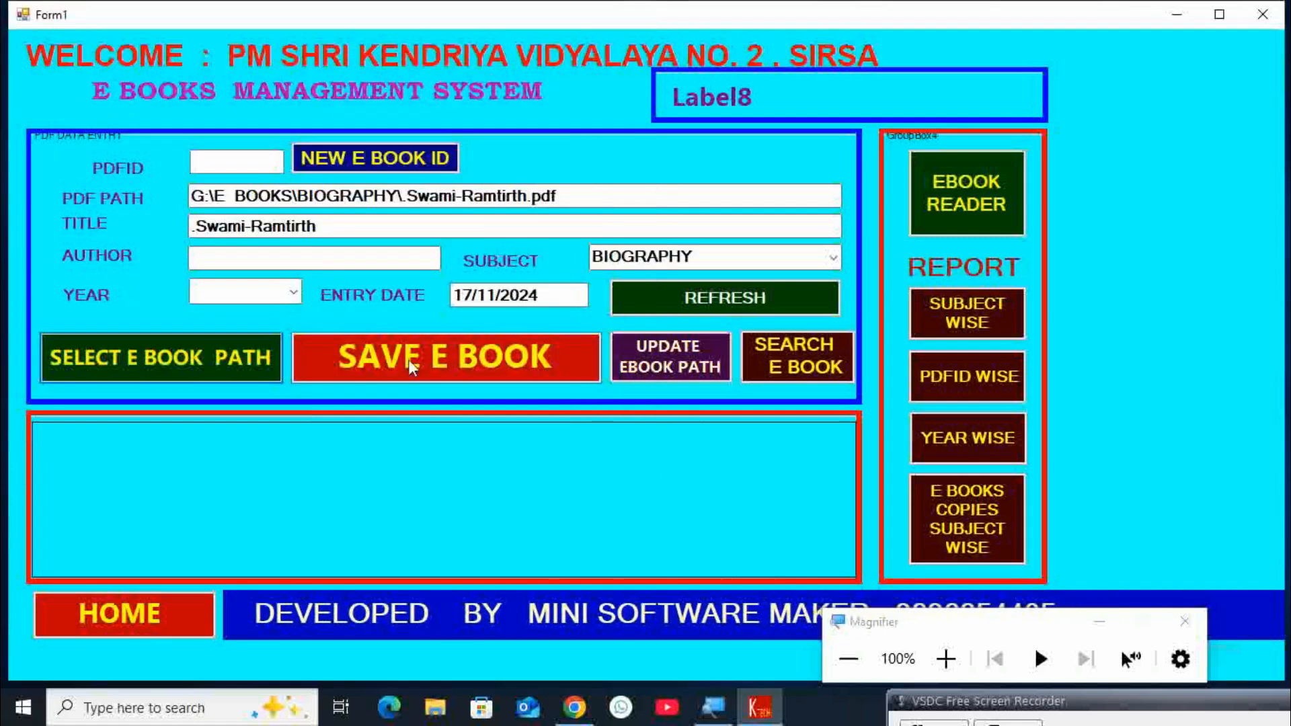
- Save the e-book with author NIL, year 2024 and a new e-book ID, and open the e-book reader
click(252, 264)
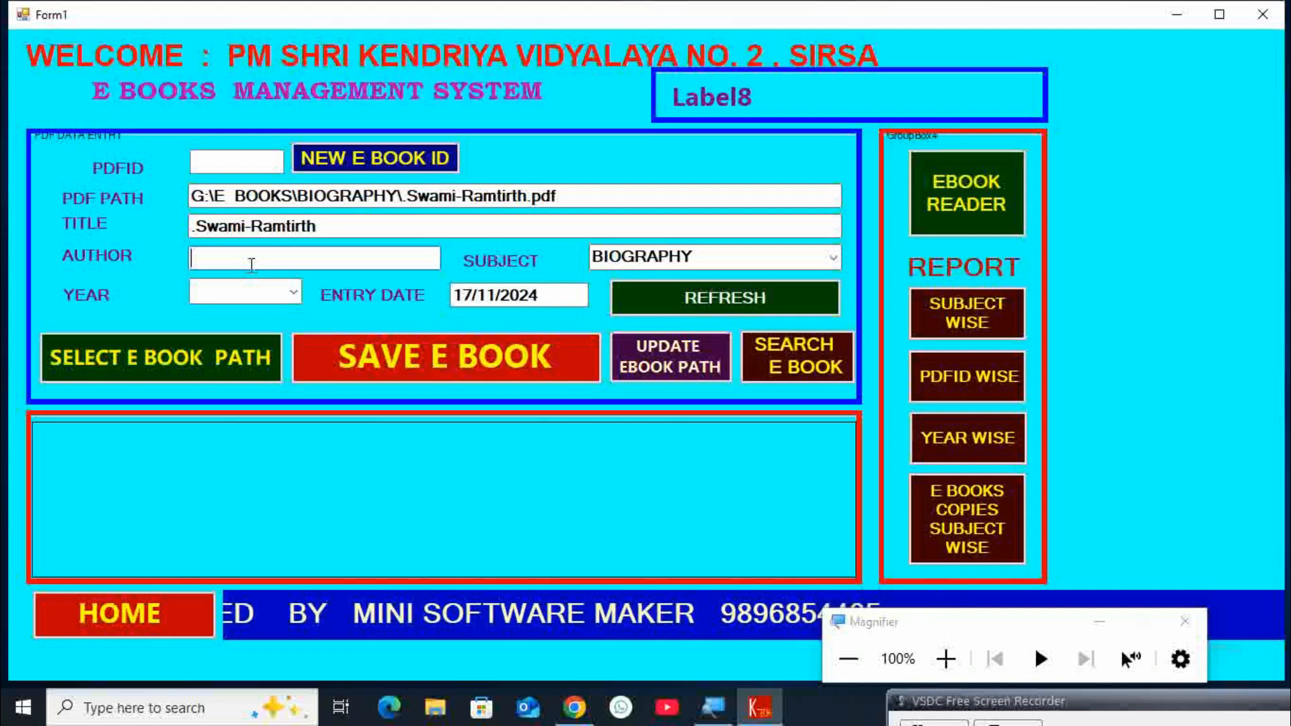
text(NIL)
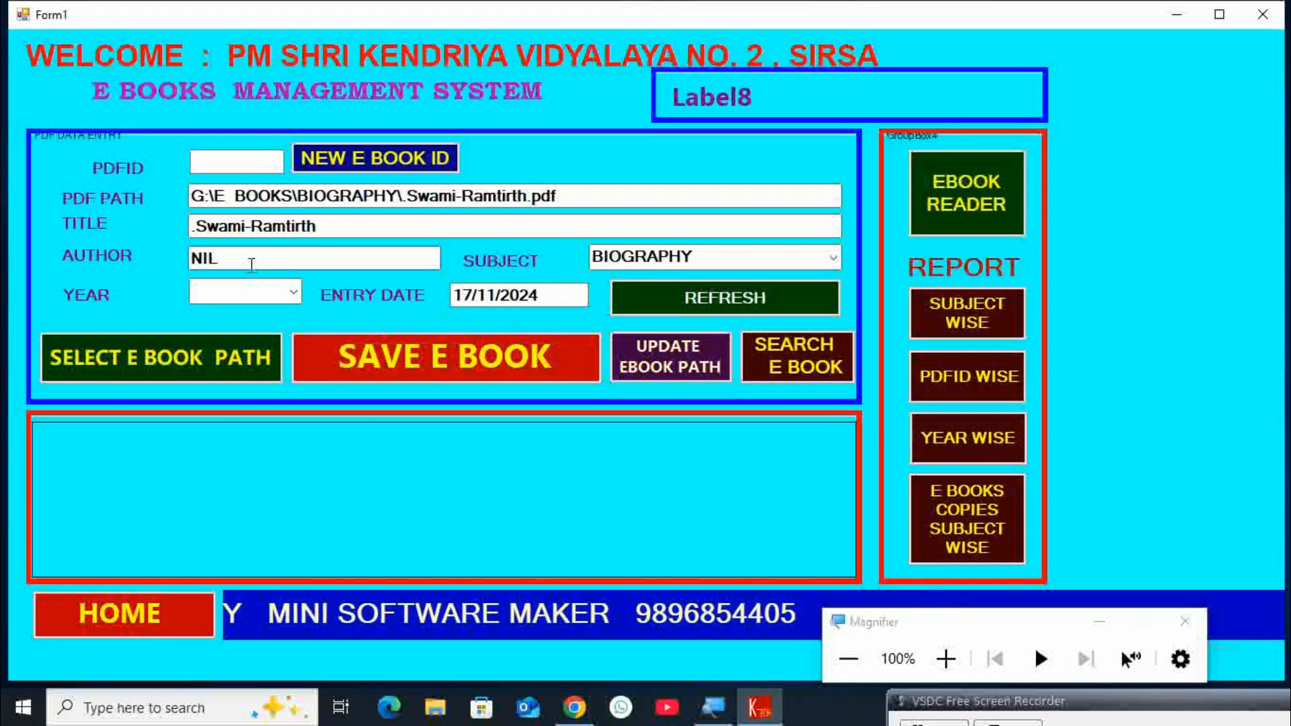
click(293, 291)
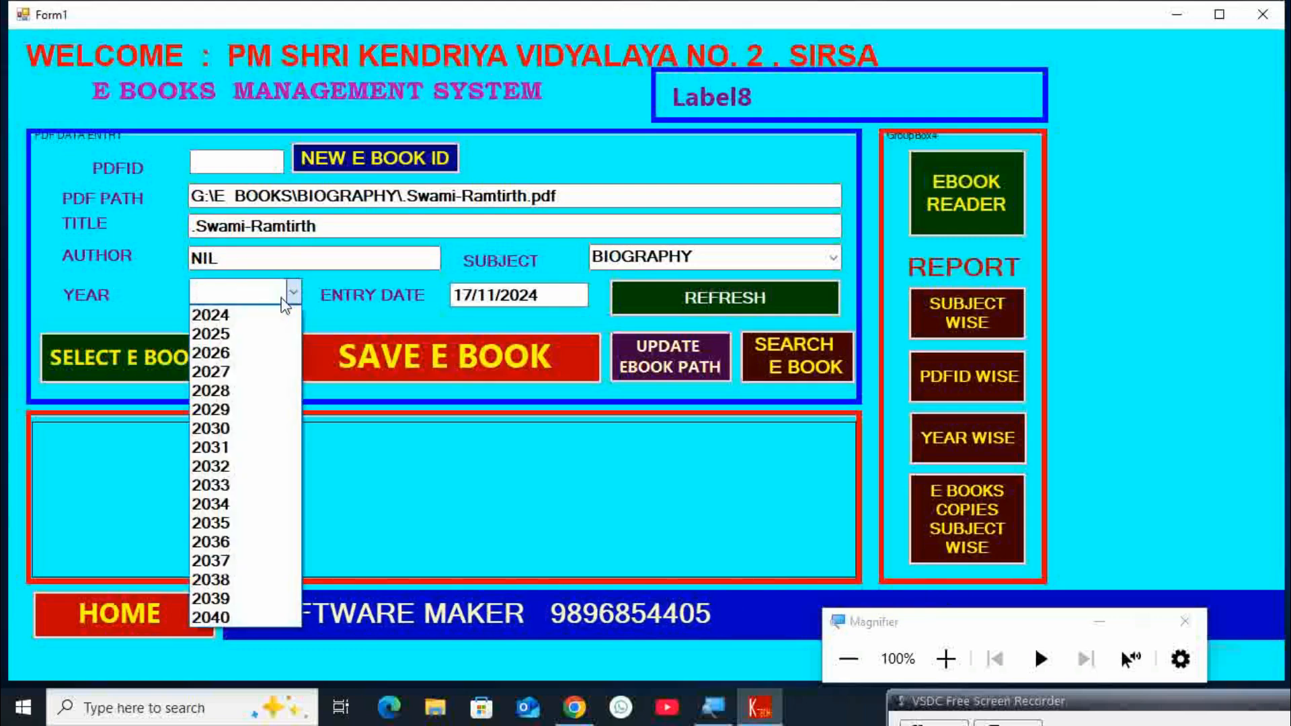
click(274, 315)
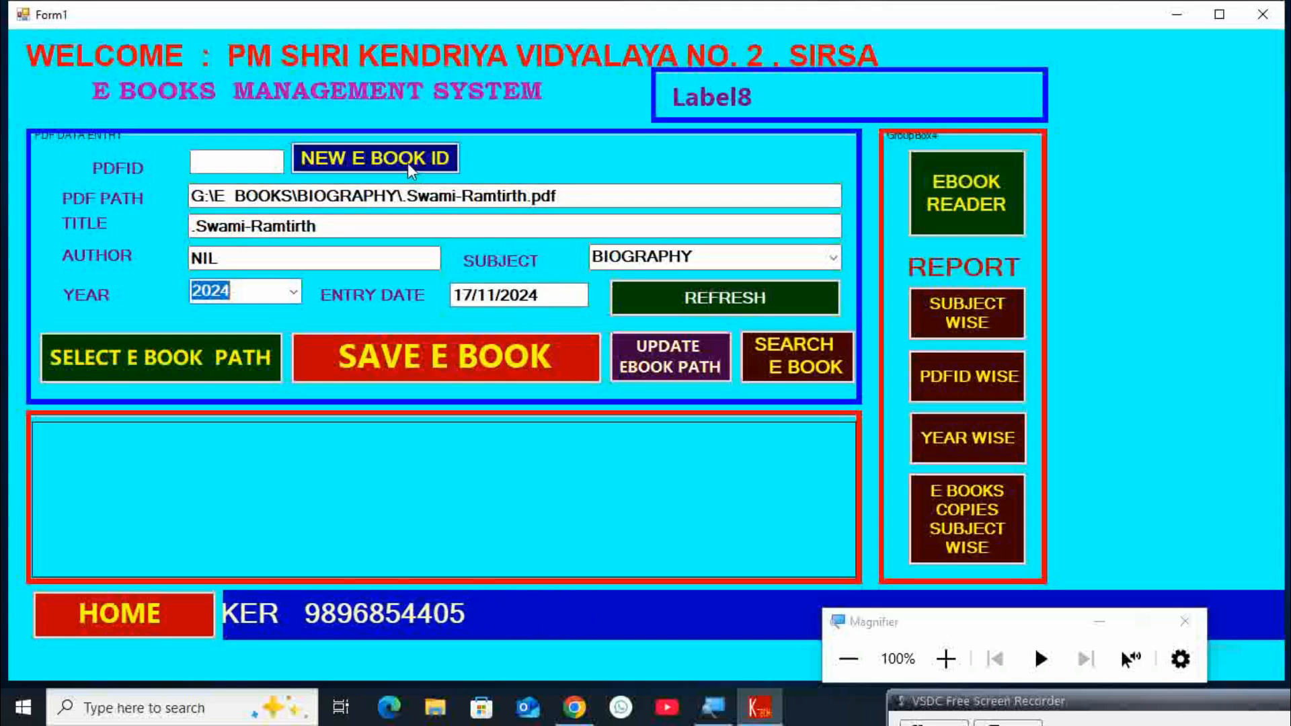
click(231, 352)
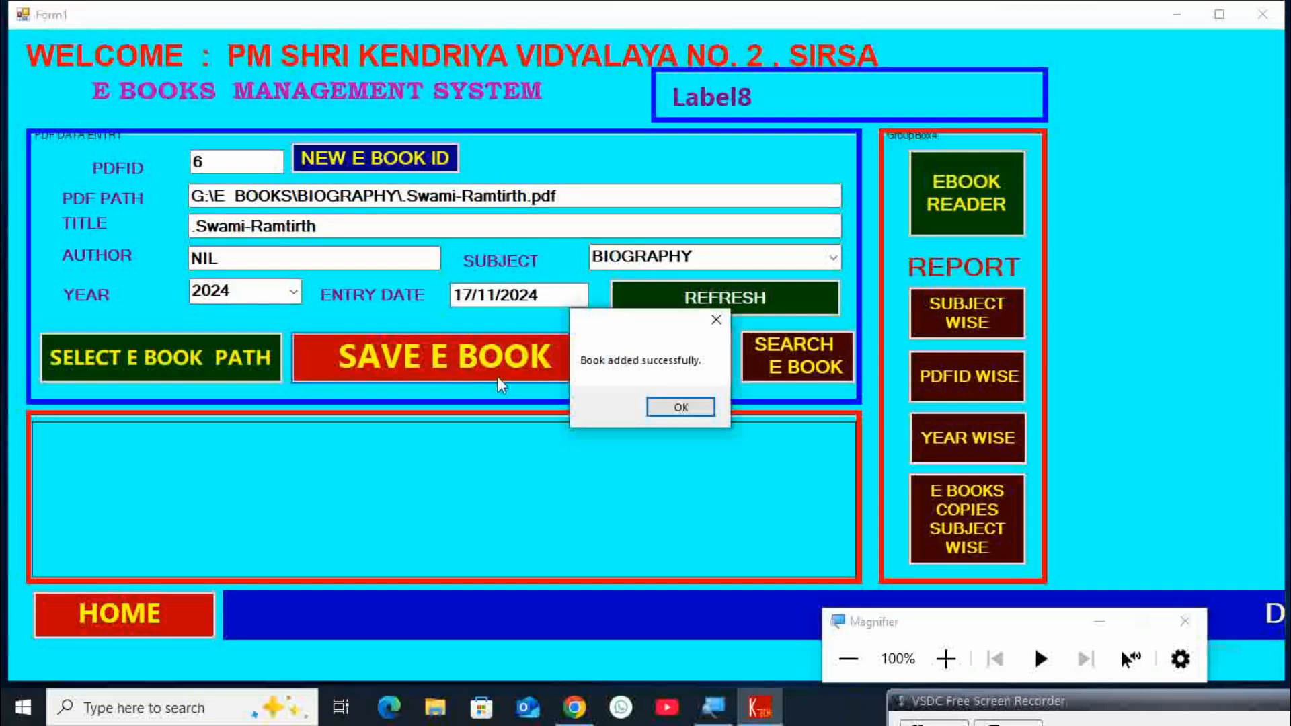
click(676, 407)
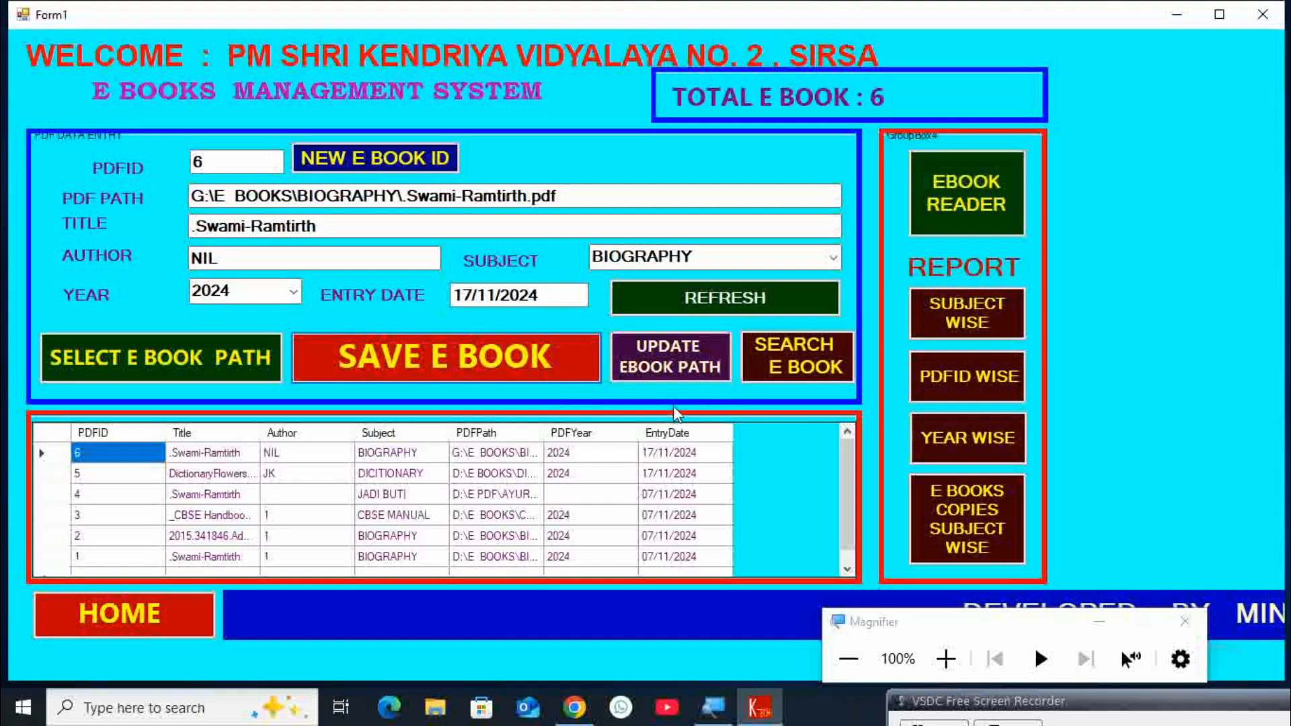
click(985, 183)
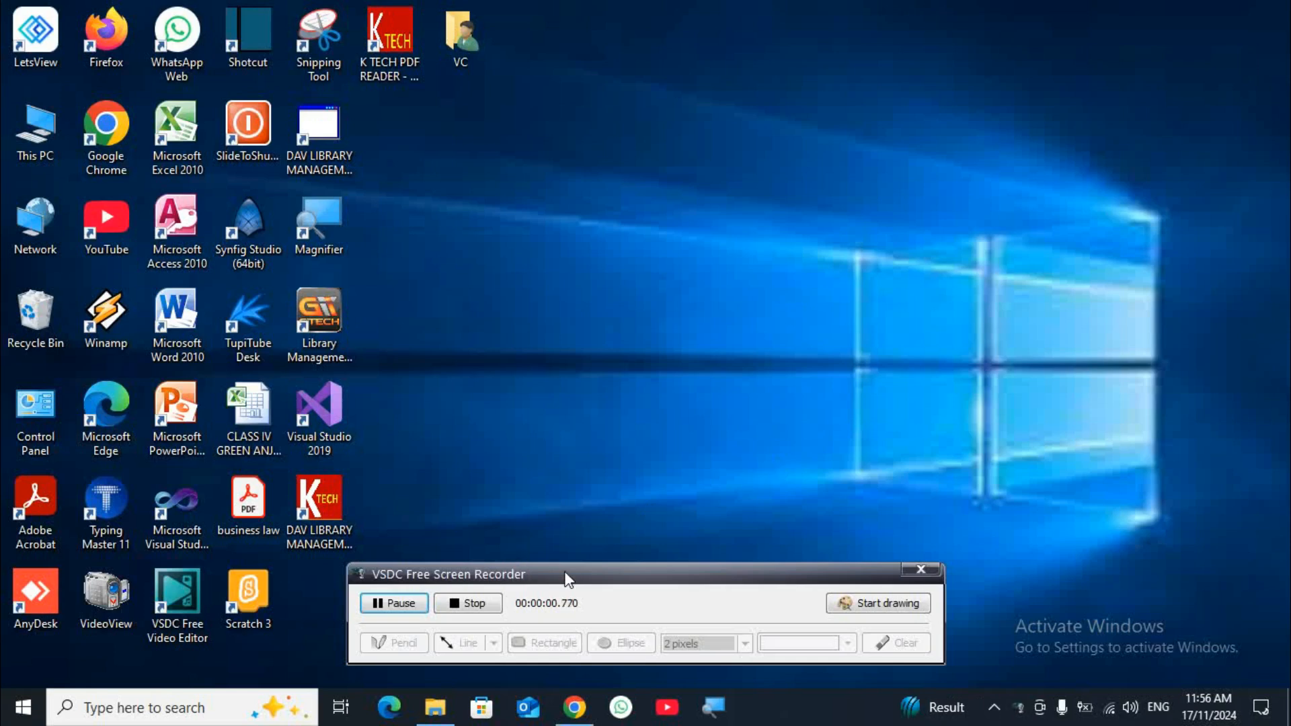
- Move the screen recorder aside, bring up the New Volume (D:) window and enlarge the screen with Magnifier
drag(568, 579, 1130, 655)
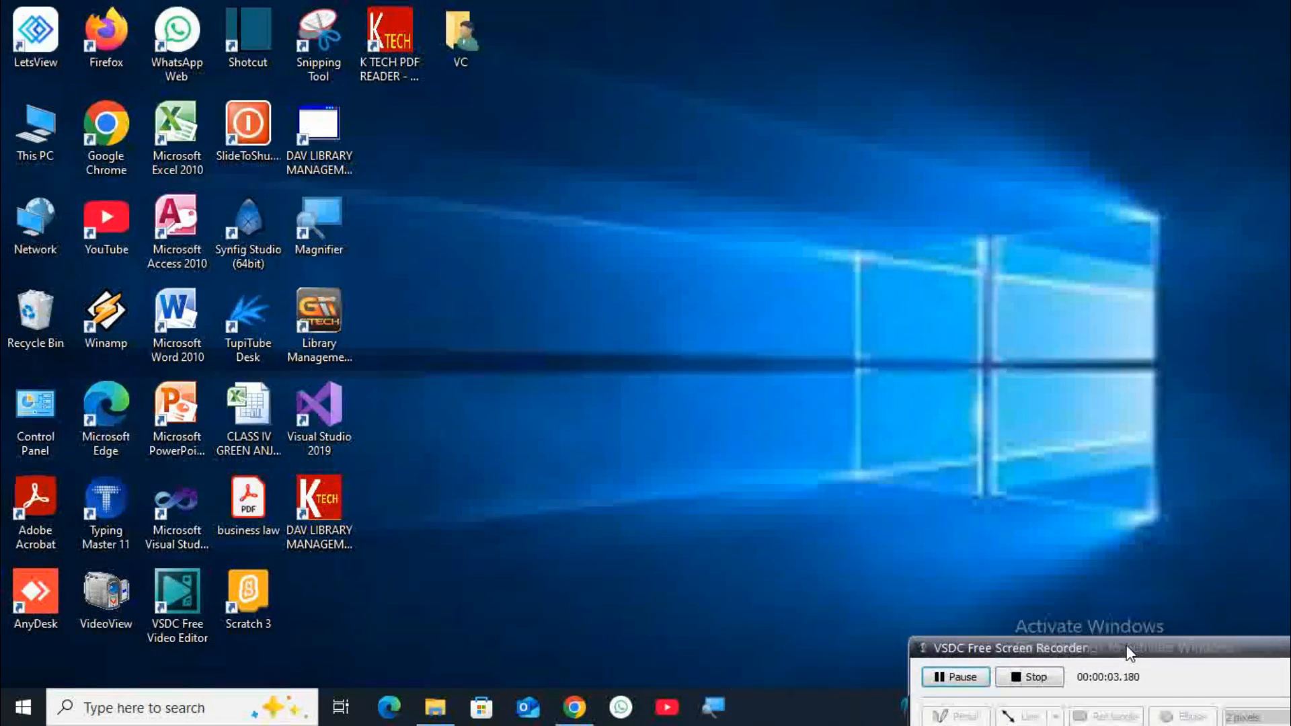
click(435, 708)
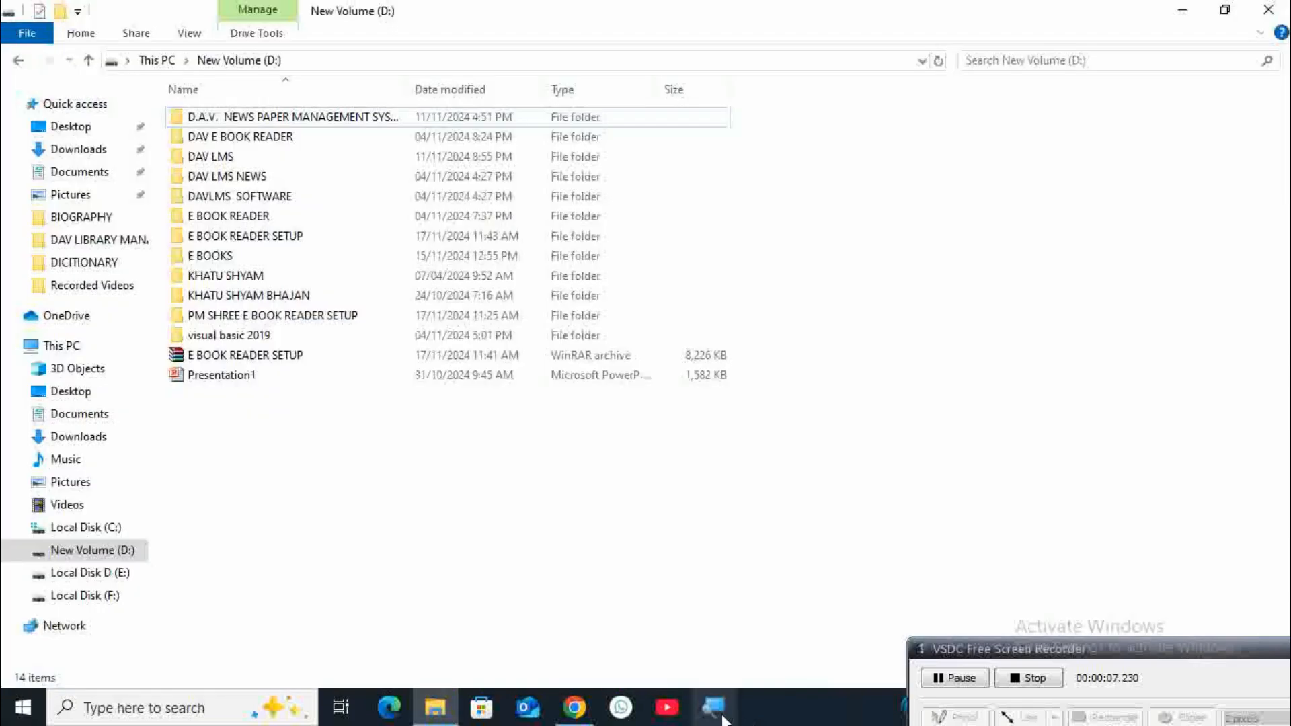
click(715, 715)
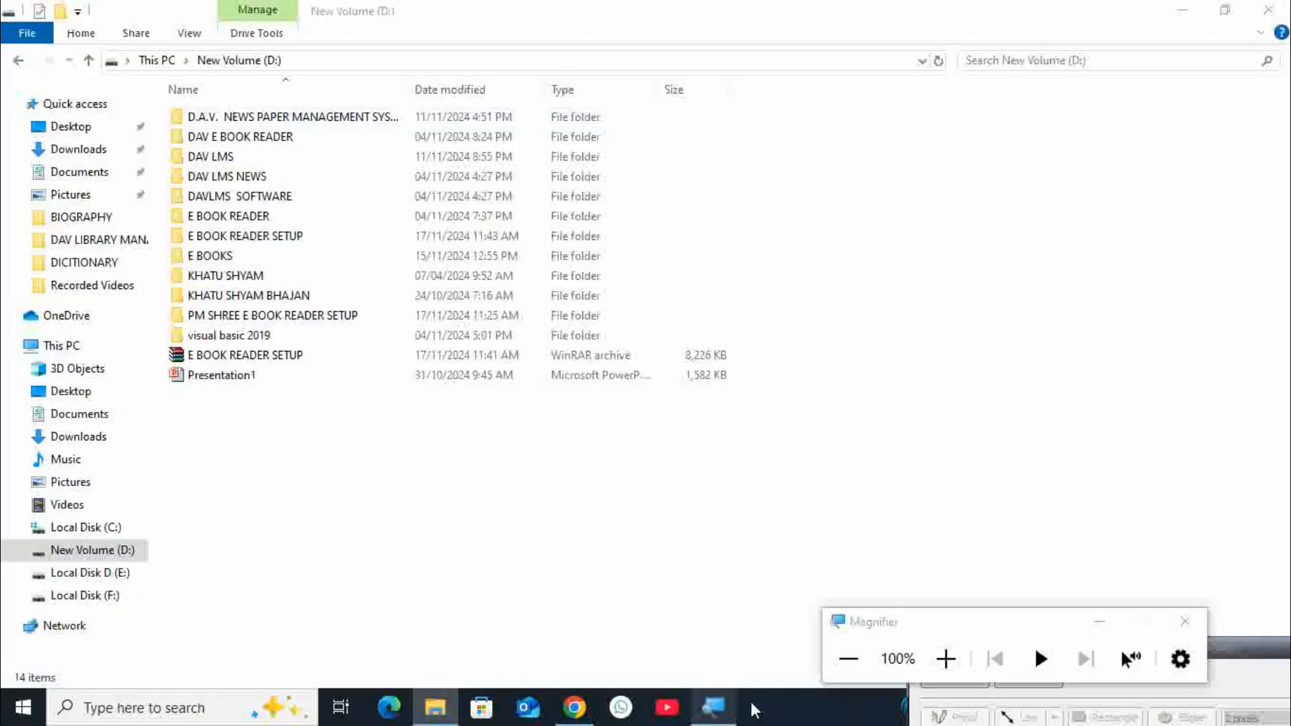
click(946, 659)
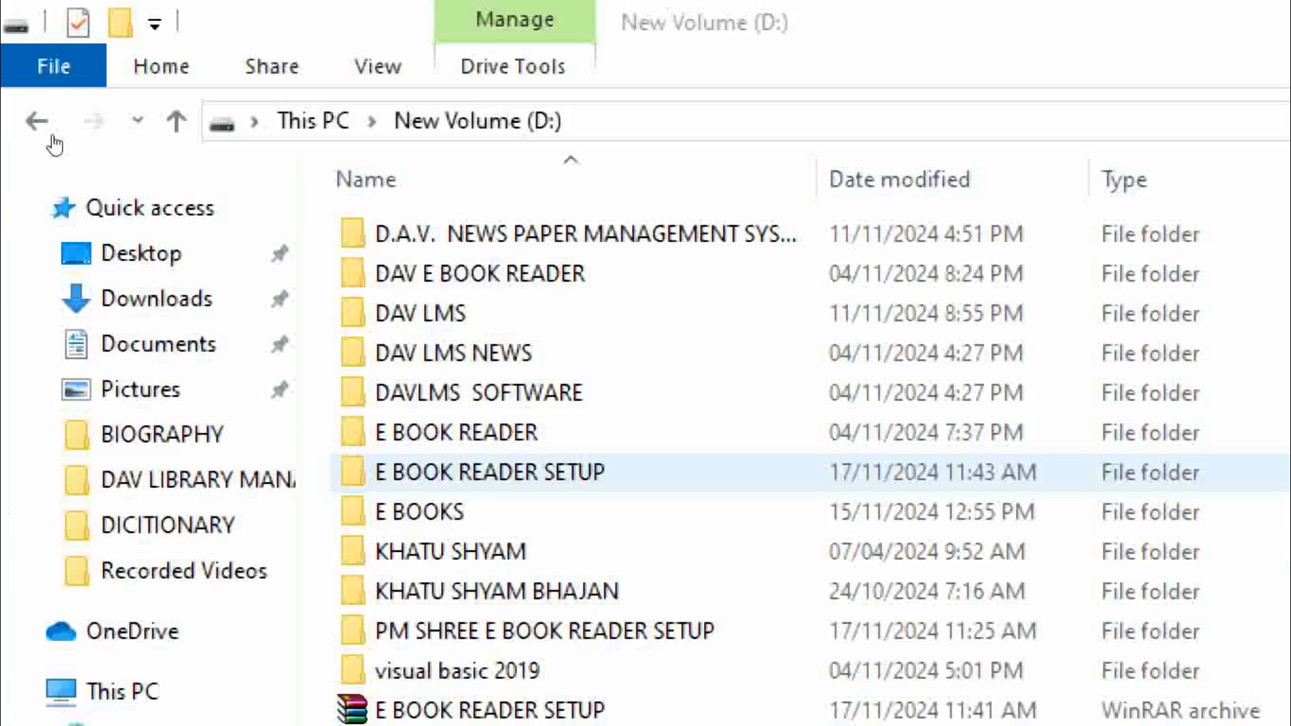
- Reopen New Volume (D:) from This PC and go into the E BOOK READER SETUP folder nested inside E BOOK READER SETUP
key(alt+Left)
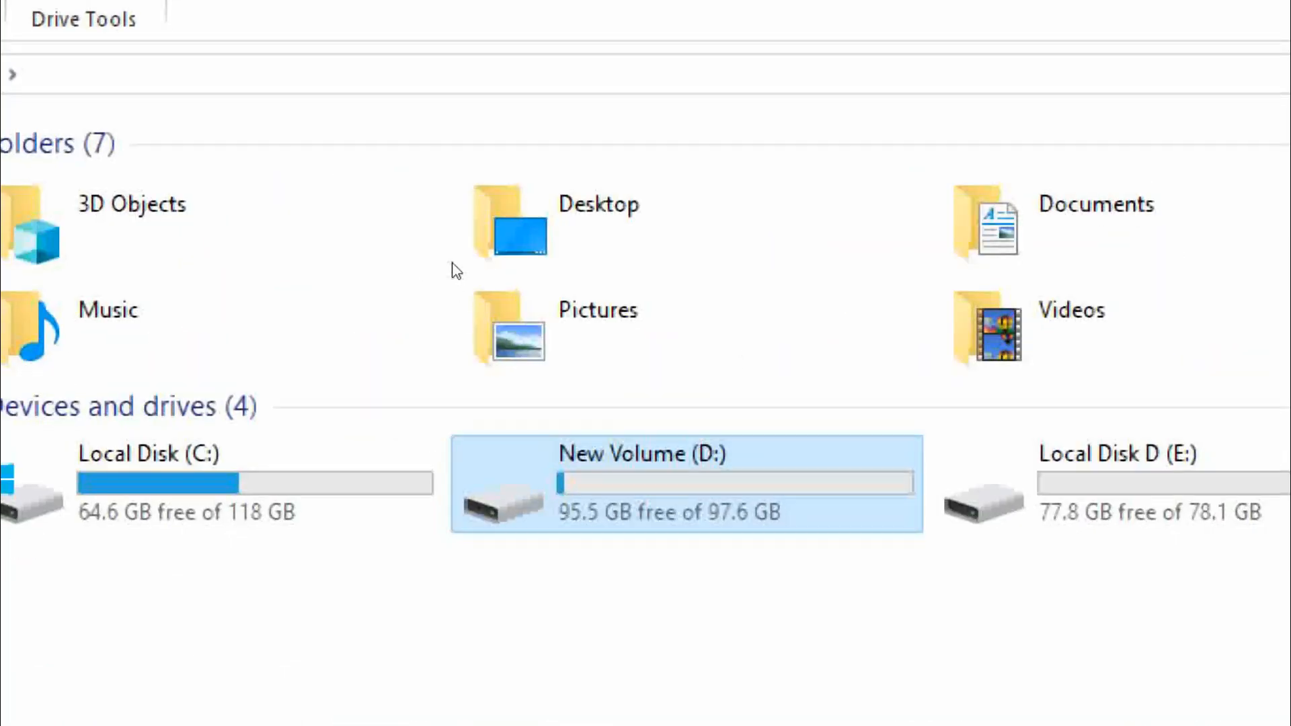
double_click(672, 491)
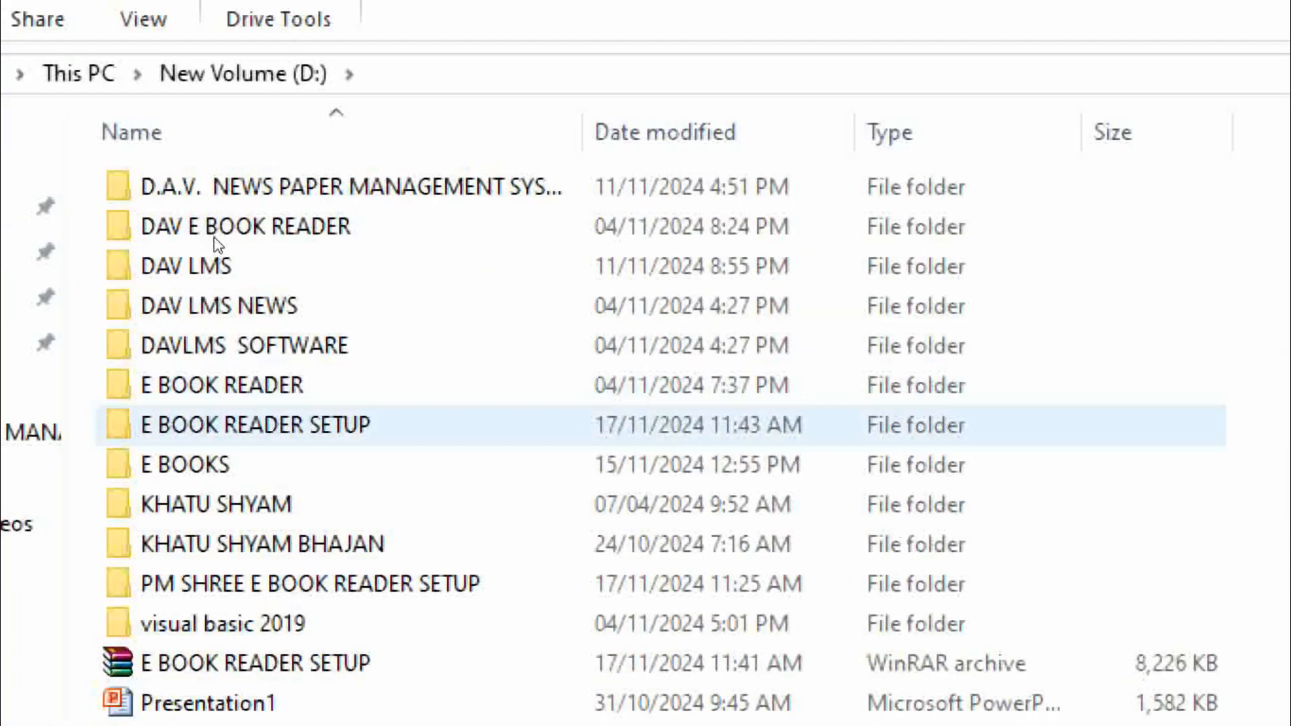
double_click(255, 424)
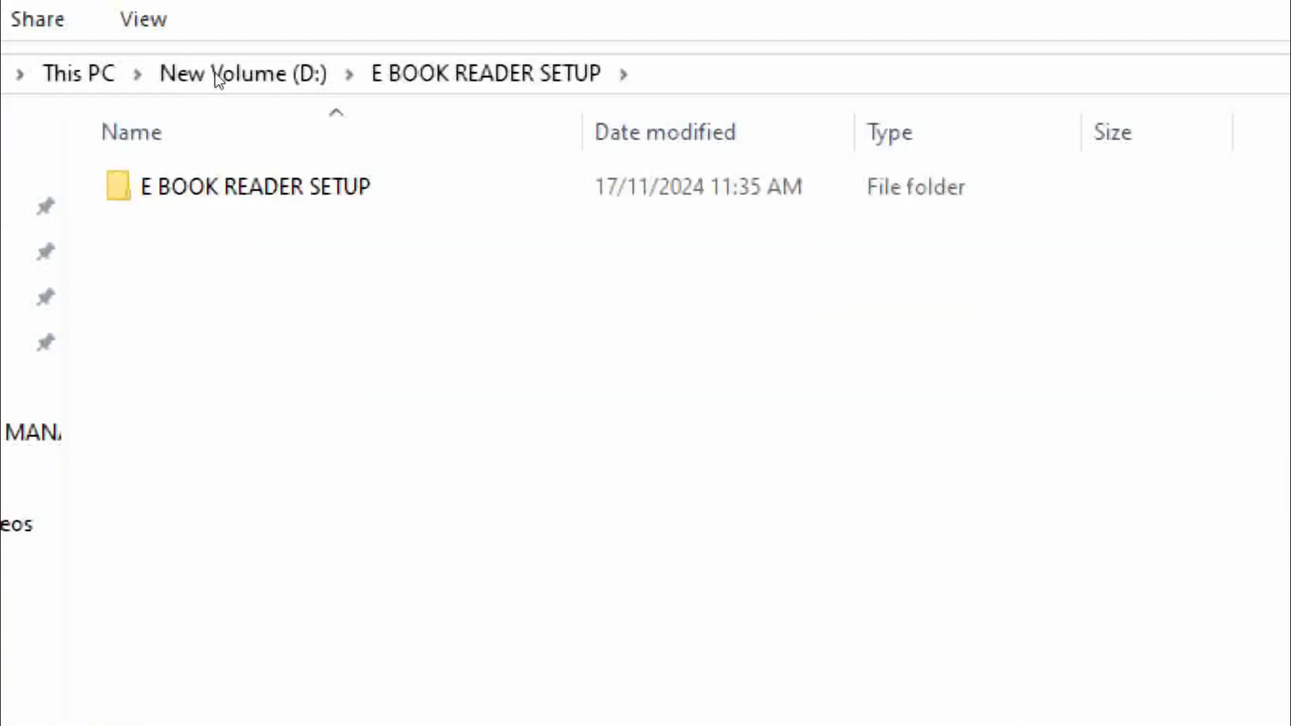
double_click(222, 183)
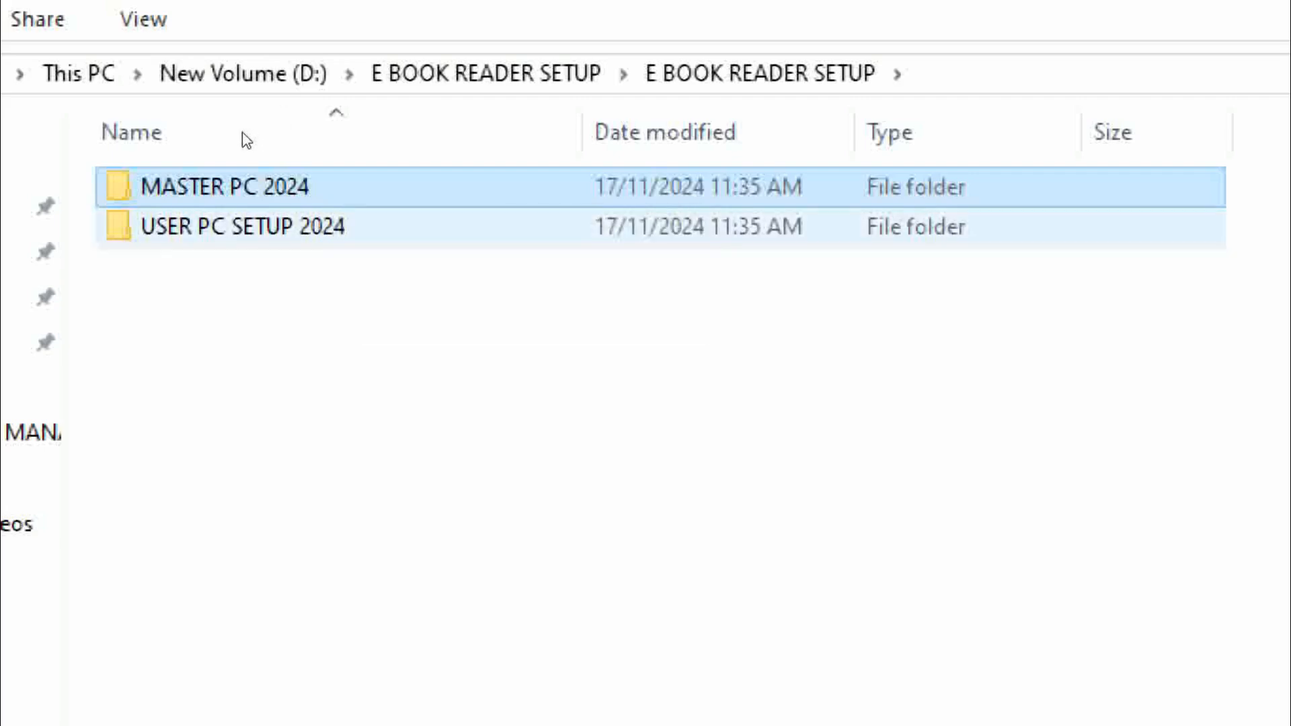
- Open the Debug folder inside the USER PC SETUP 2024 folder
click(243, 226)
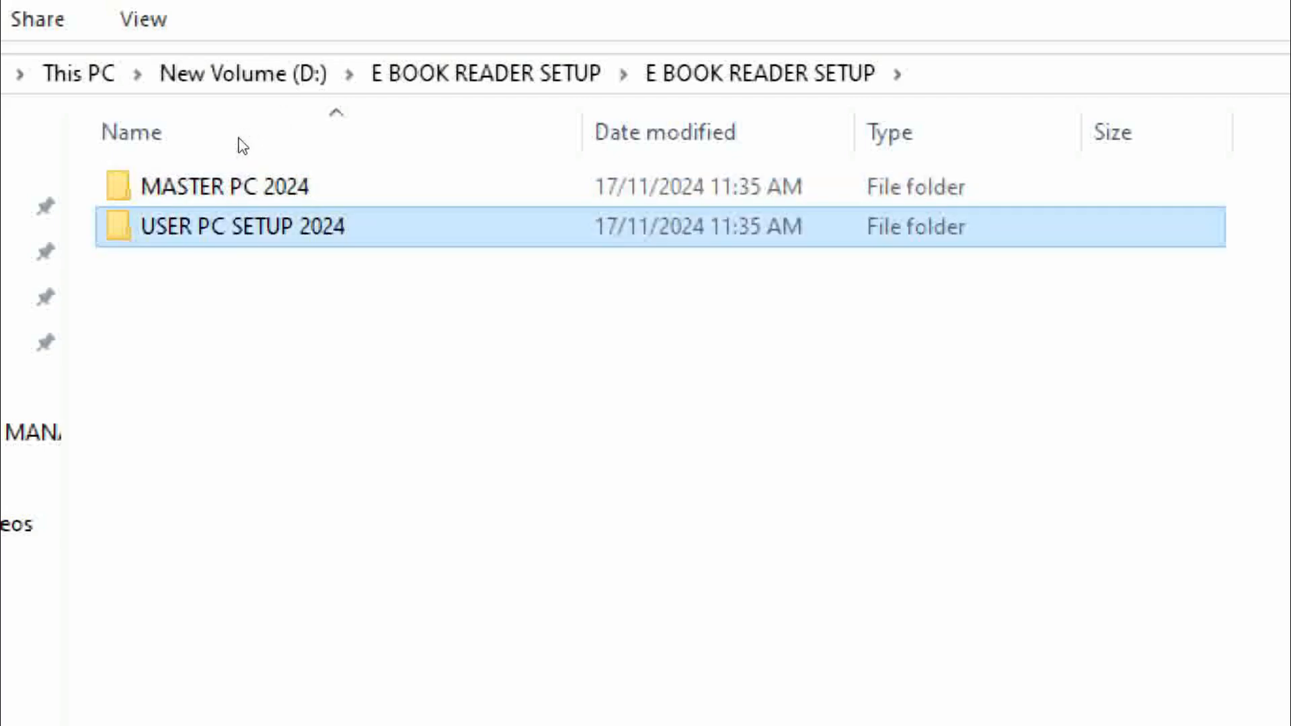
key(Return)
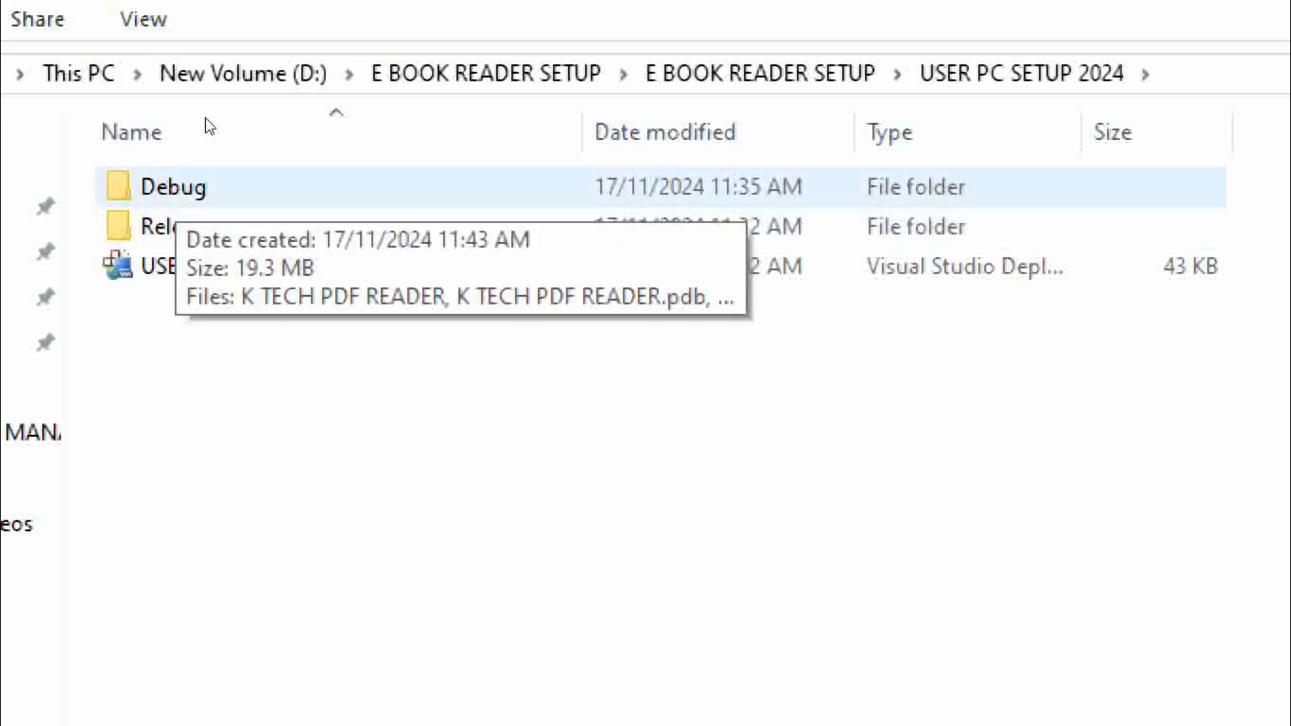
key(Return)
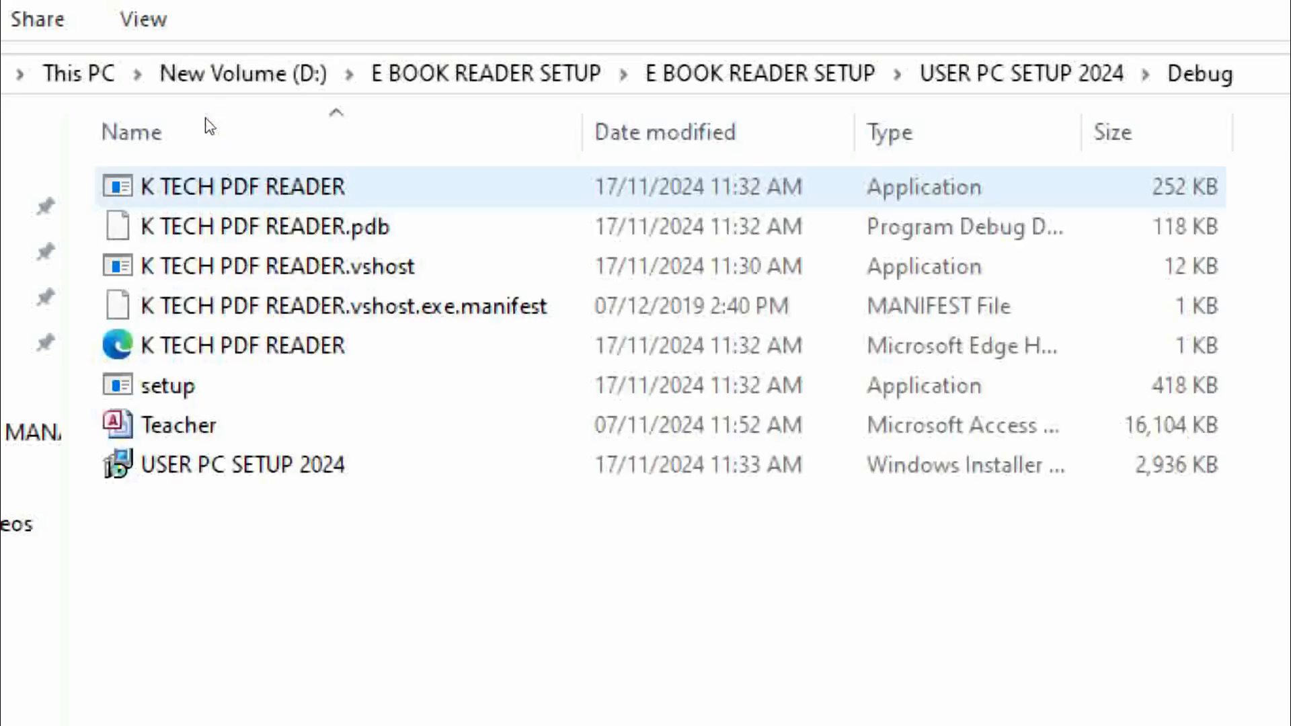
- Look through the application, setup and database files in the USER PC SETUP 2024 Debug folder
key(Down)
key(Down)
key(Down)
key(Down)
key(Down)
key(Down)
key(Down)
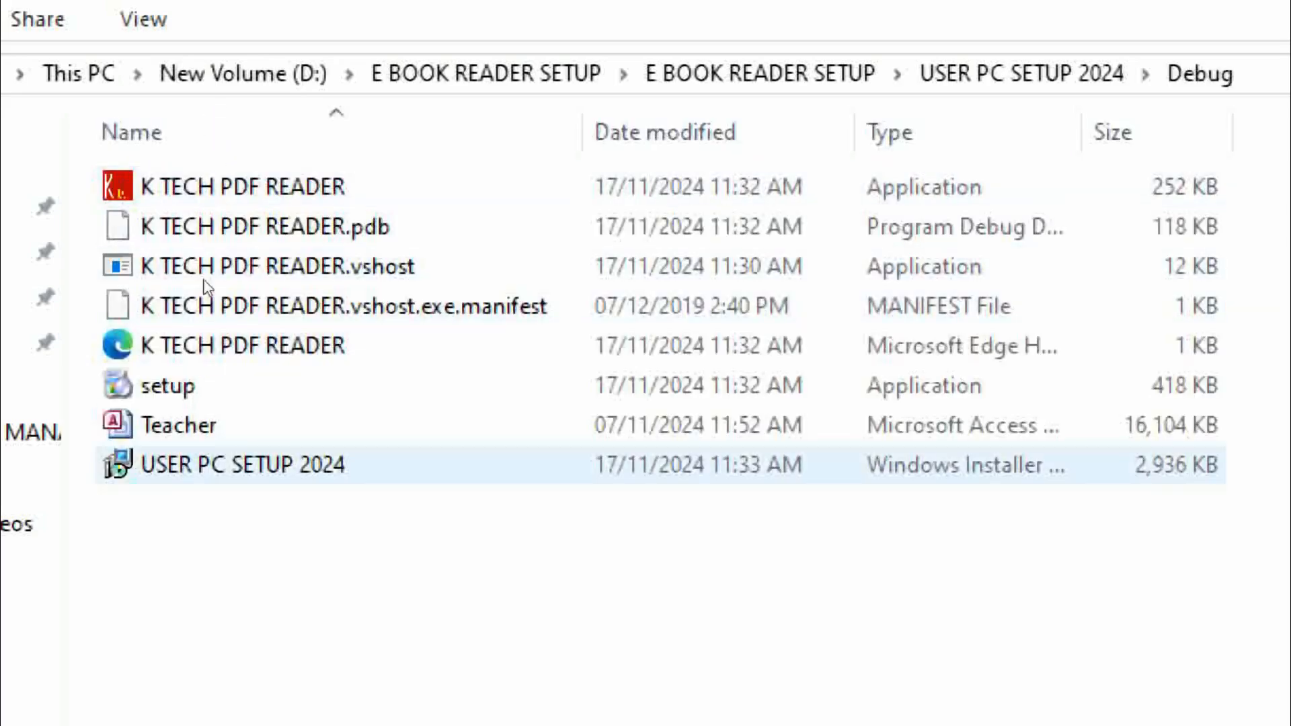
key(Up)
key(Up)
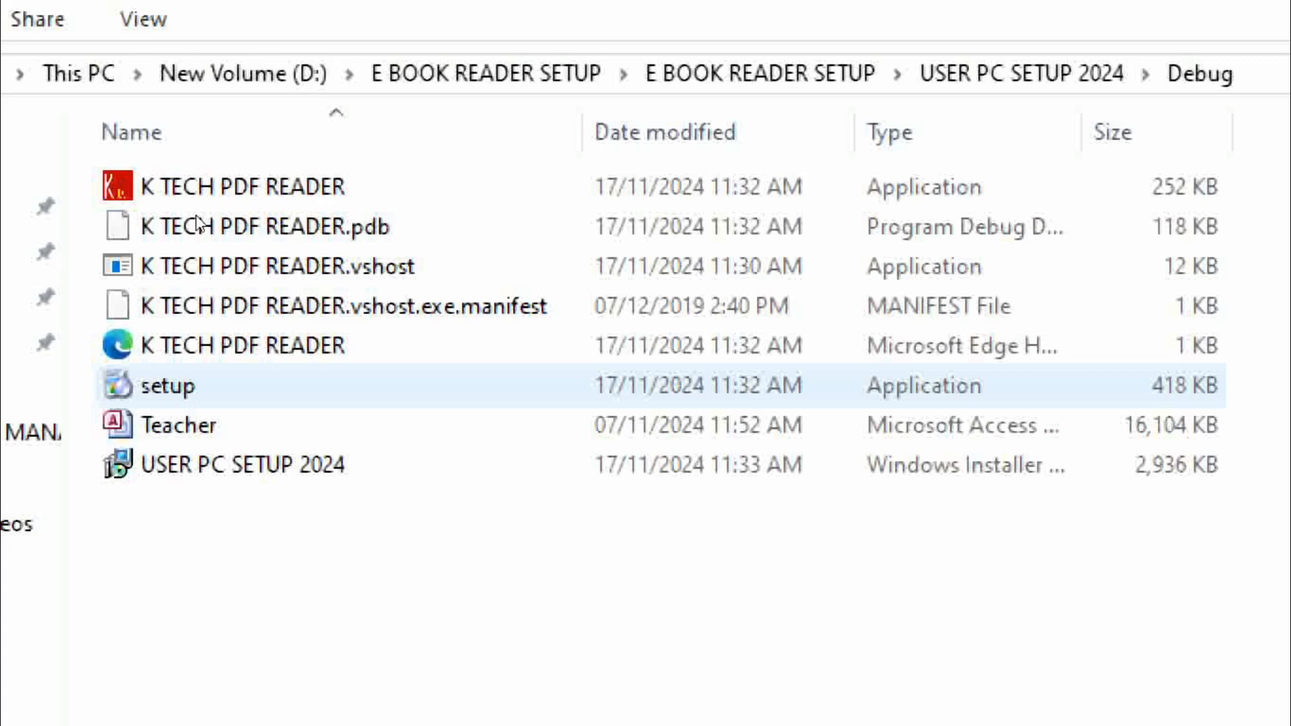
key(Up)
key(Up)
key(Up)
key(Up)
key(Up)
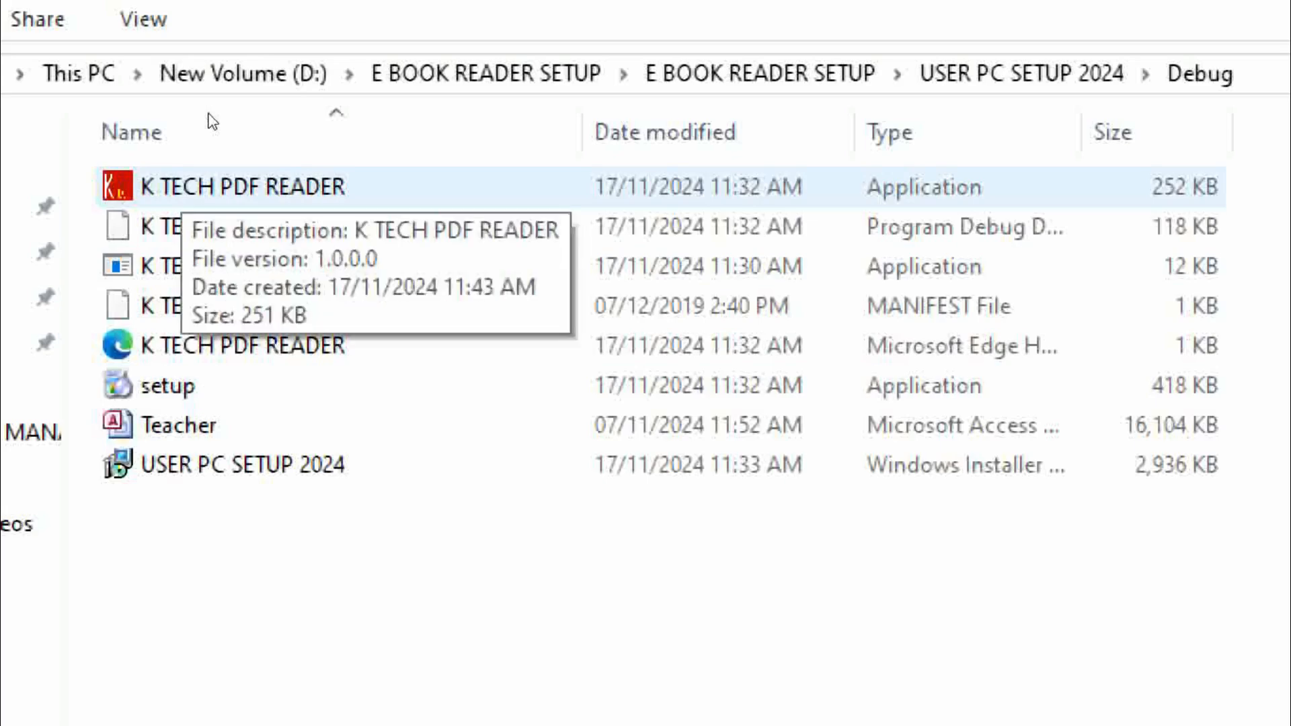
- Create a desktop shortcut for the K TECH PDF READER application in the USER PC SETUP 2024 Debug folder
click(188, 187)
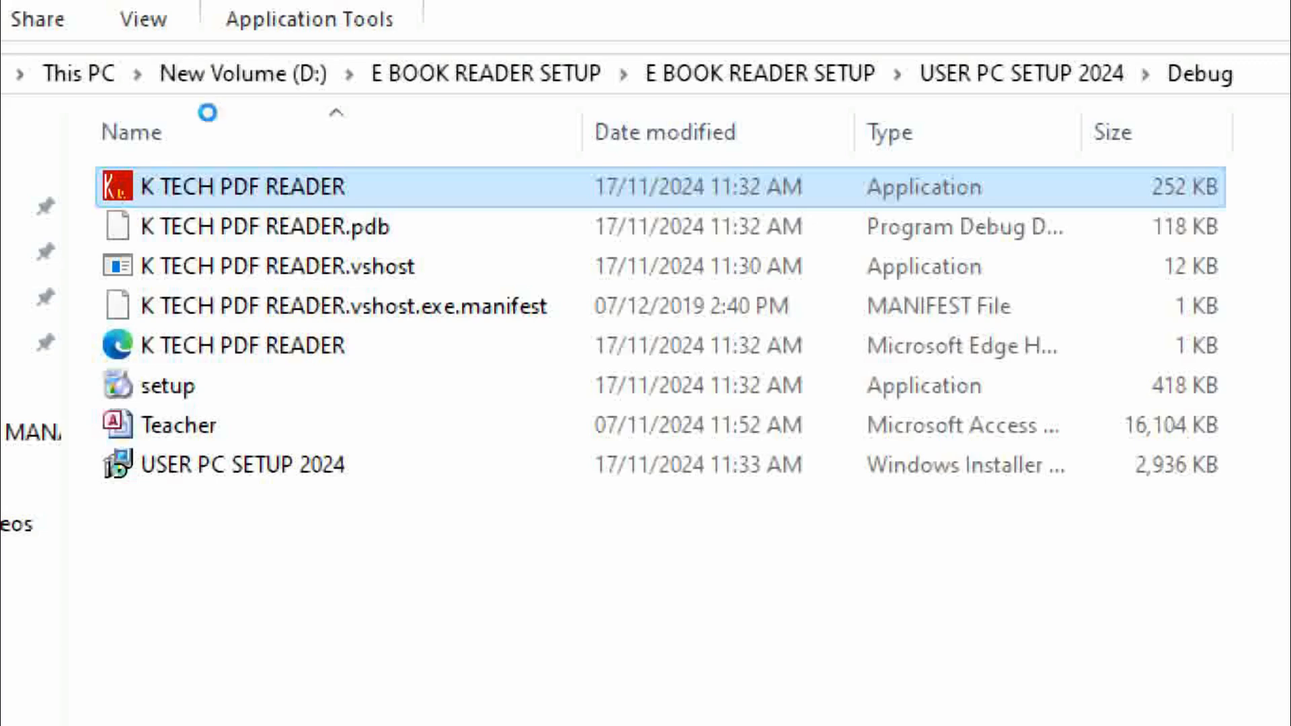
key(shift+F10)
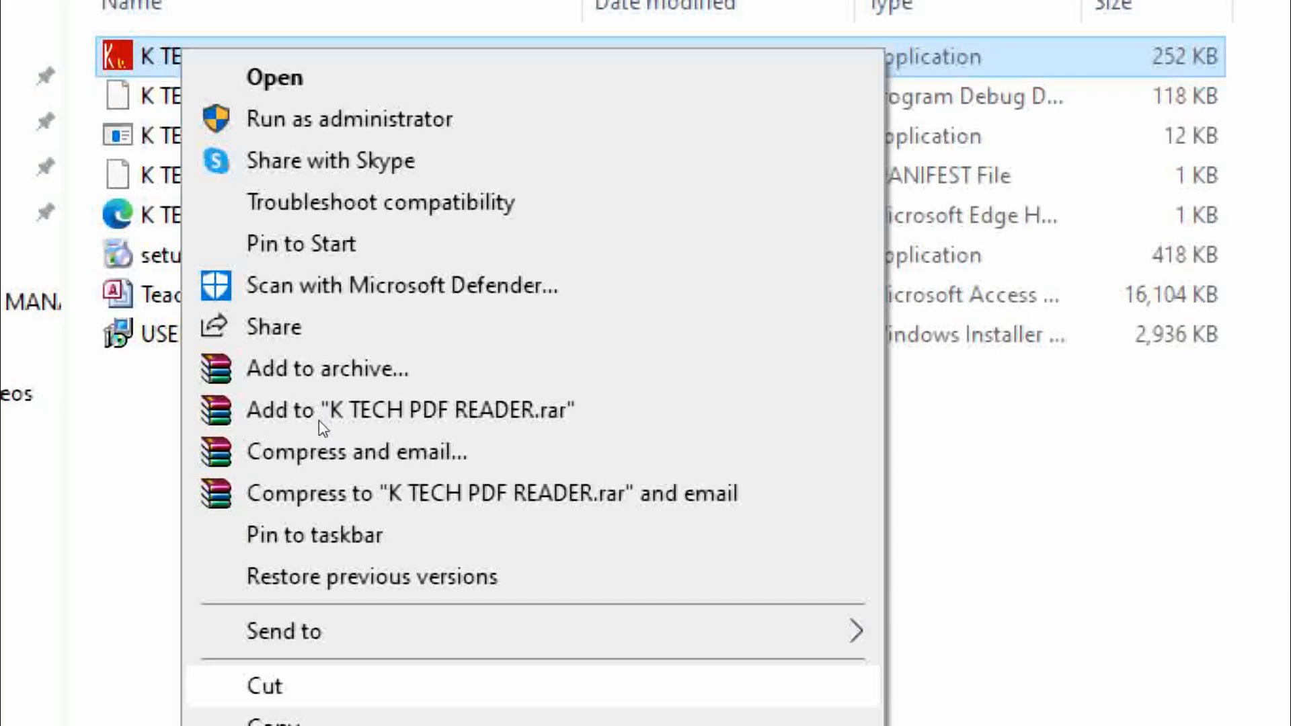
mouse_move(290, 632)
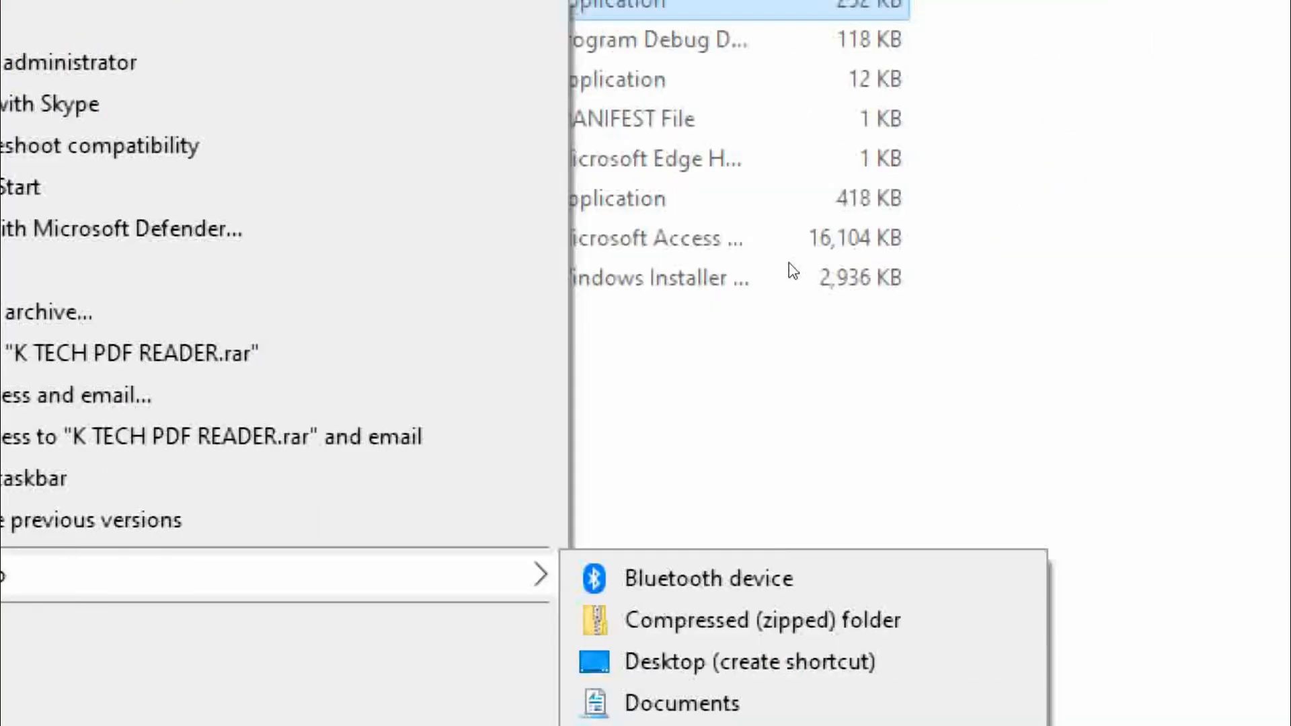
click(972, 270)
click(973, 270)
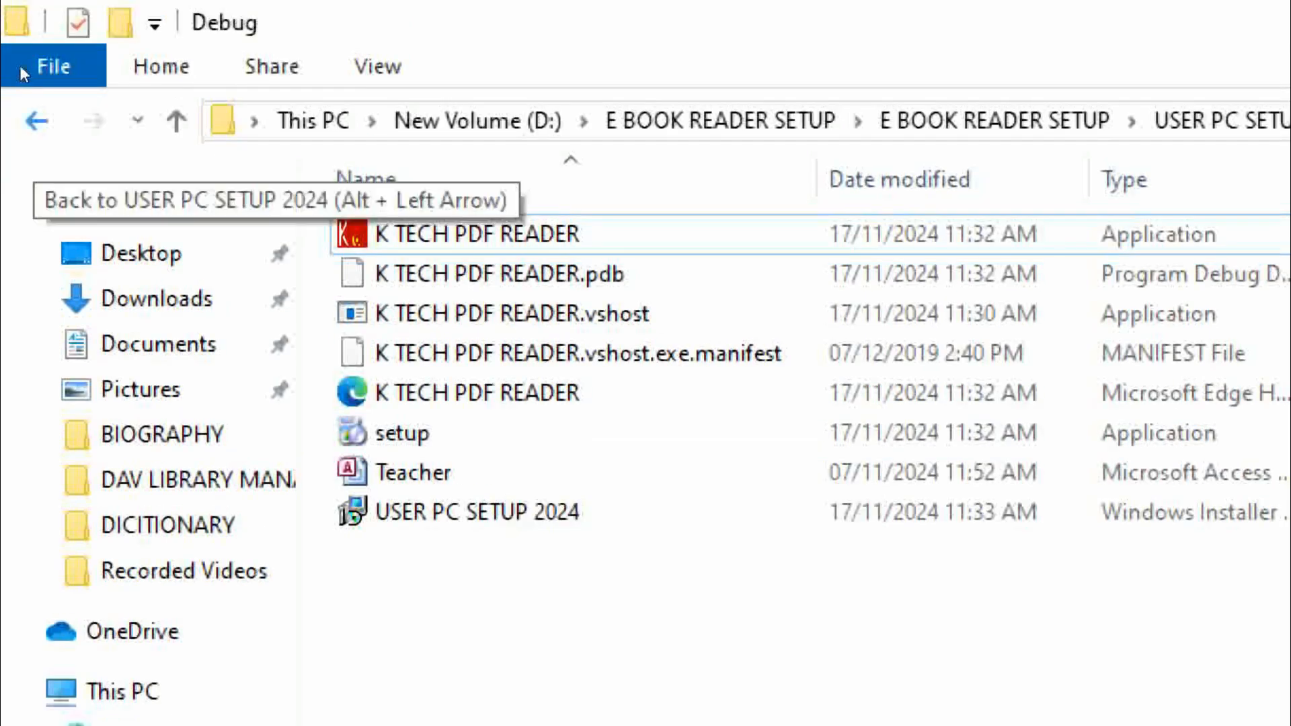
- Go back from the Debug folder to the outer E BOOK READER SETUP folder on New Volume (D:)
key(alt+Left)
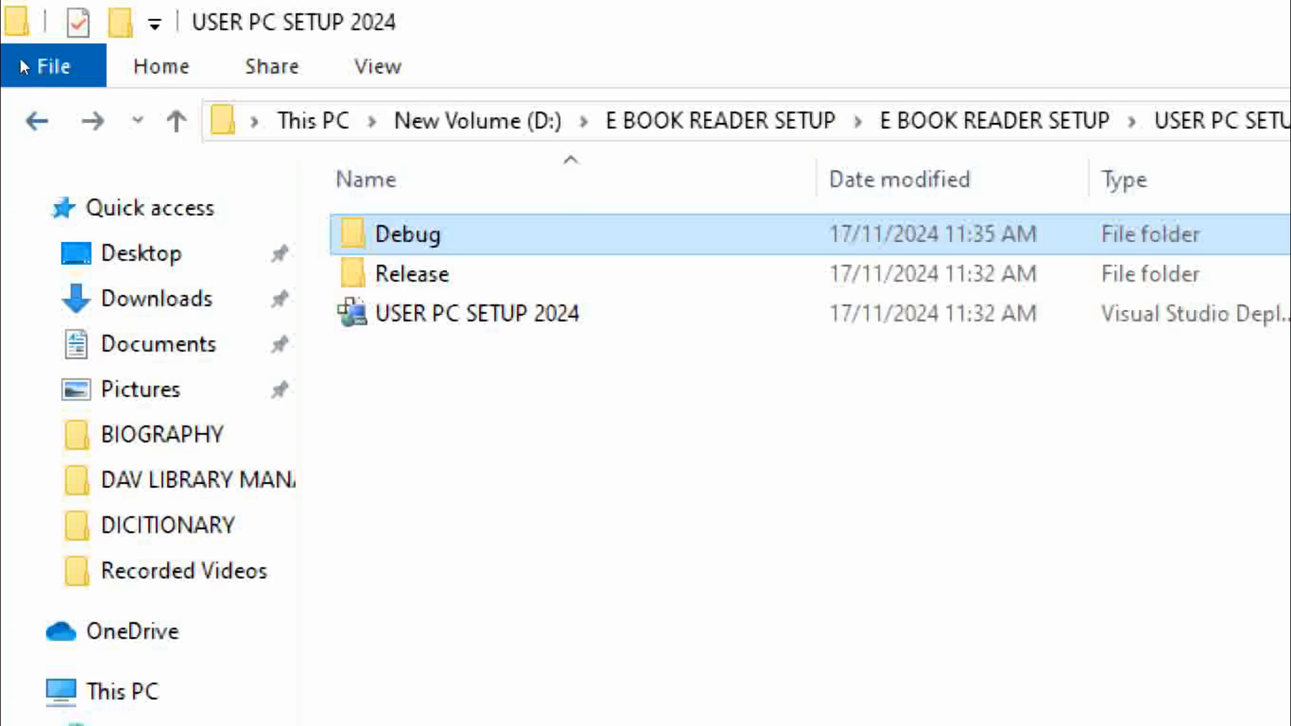
key(alt+Left)
key(alt+Left)
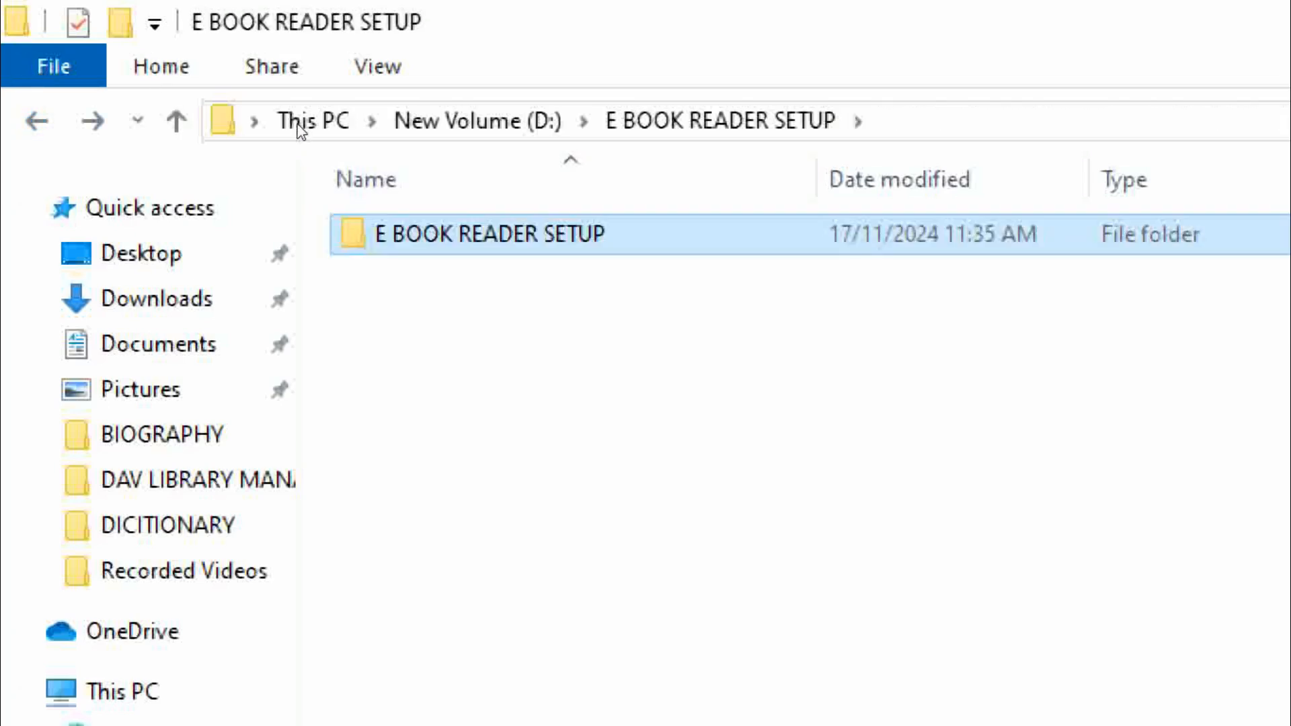
- Open the Debug folder inside MASTER PC 2024 and check the Teacher database file
key(Return)
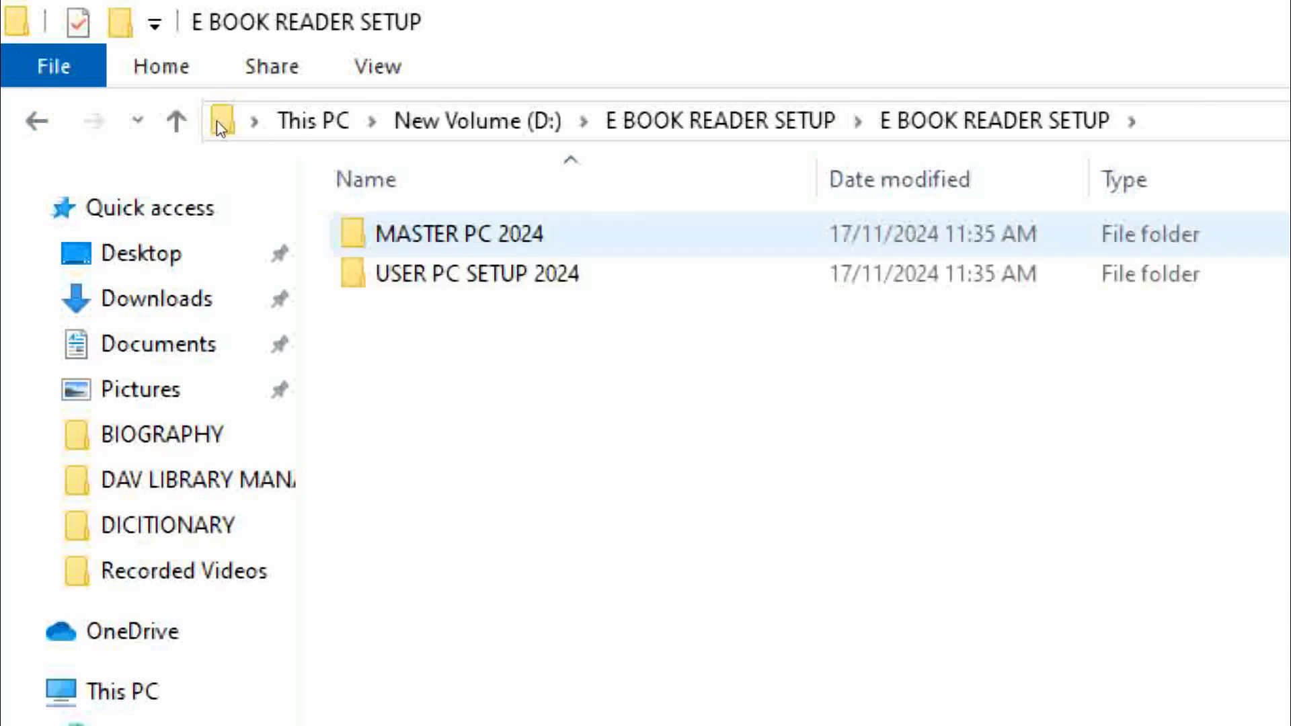
key(Return)
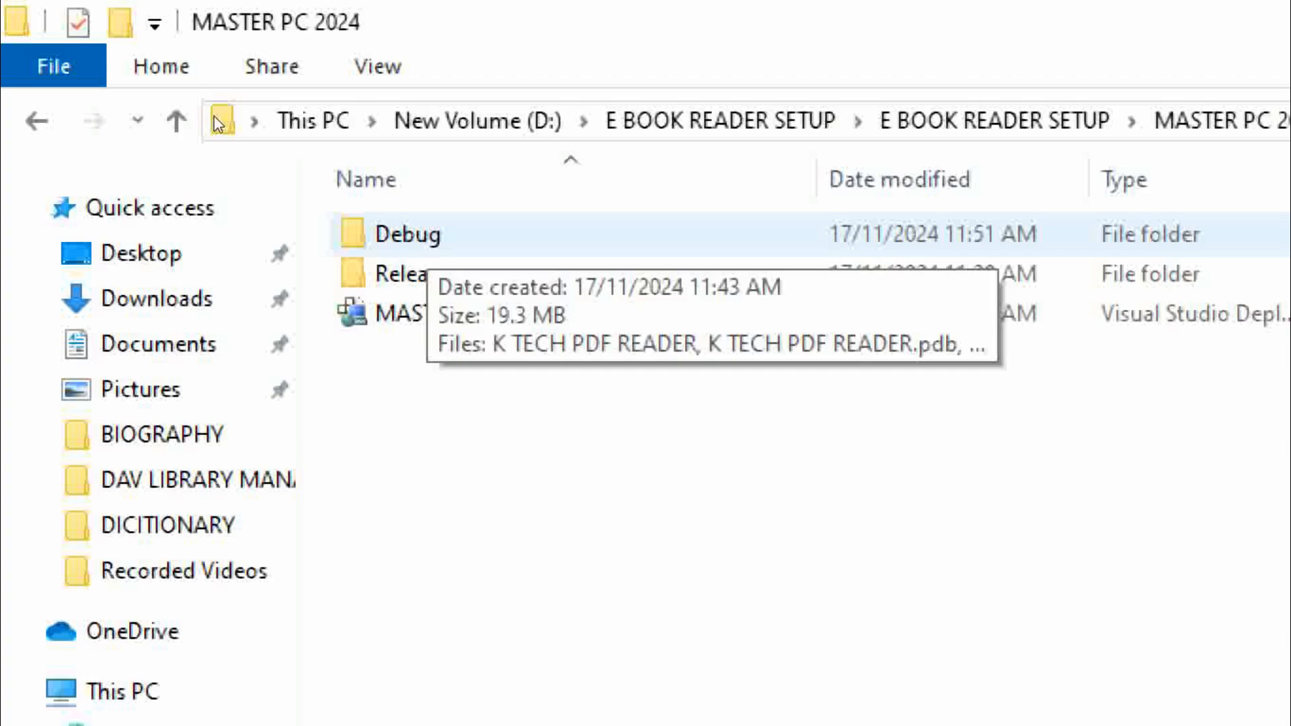
click(23, 65)
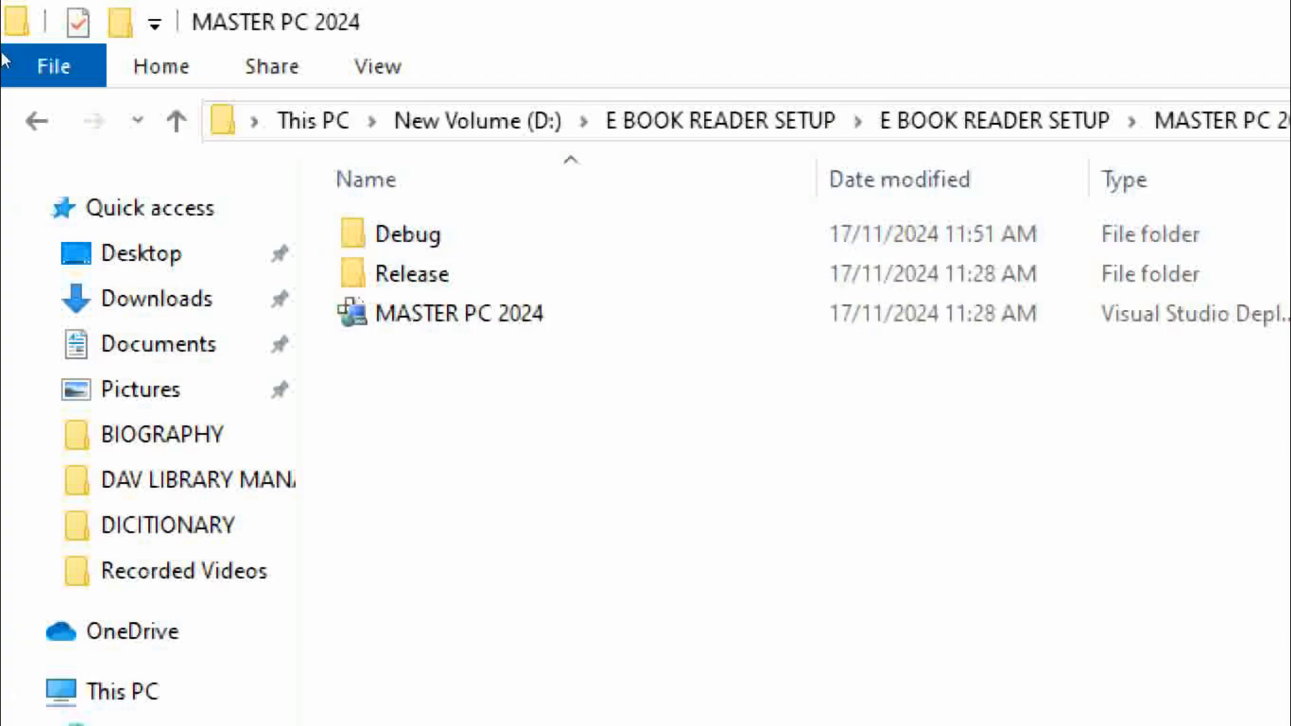
key(alt+Left)
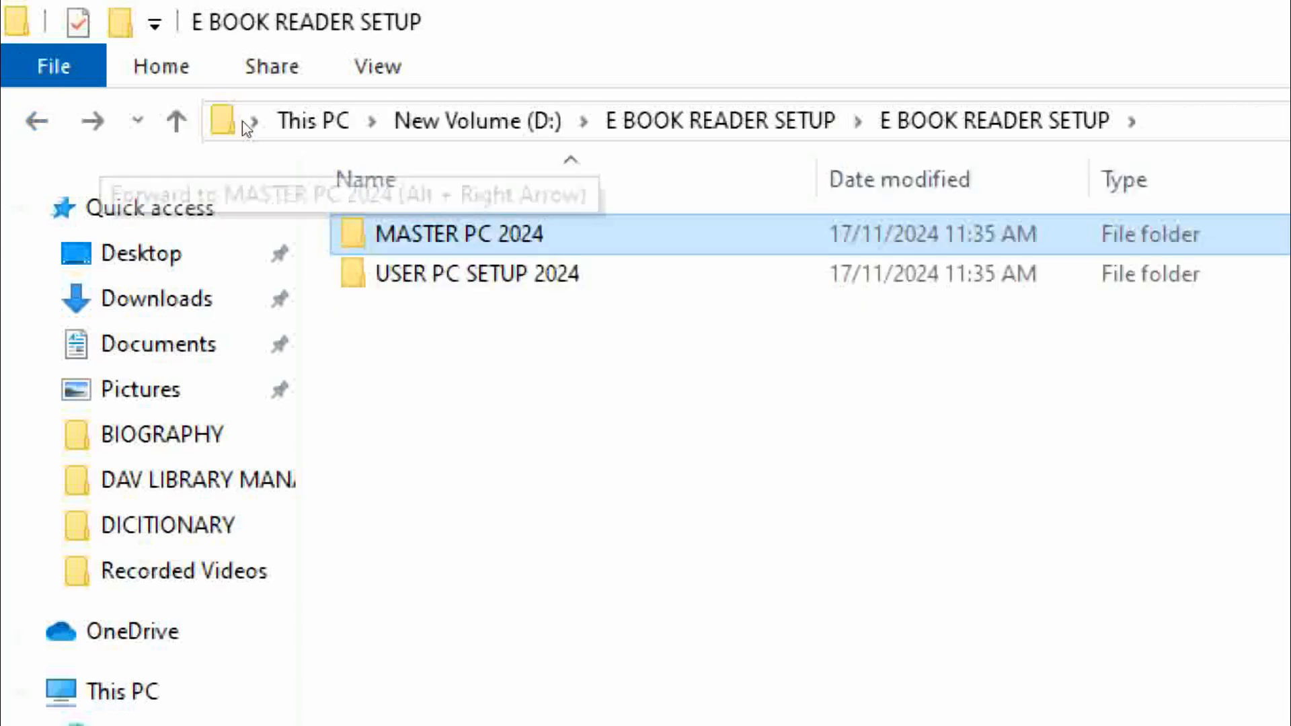
key(alt+Right)
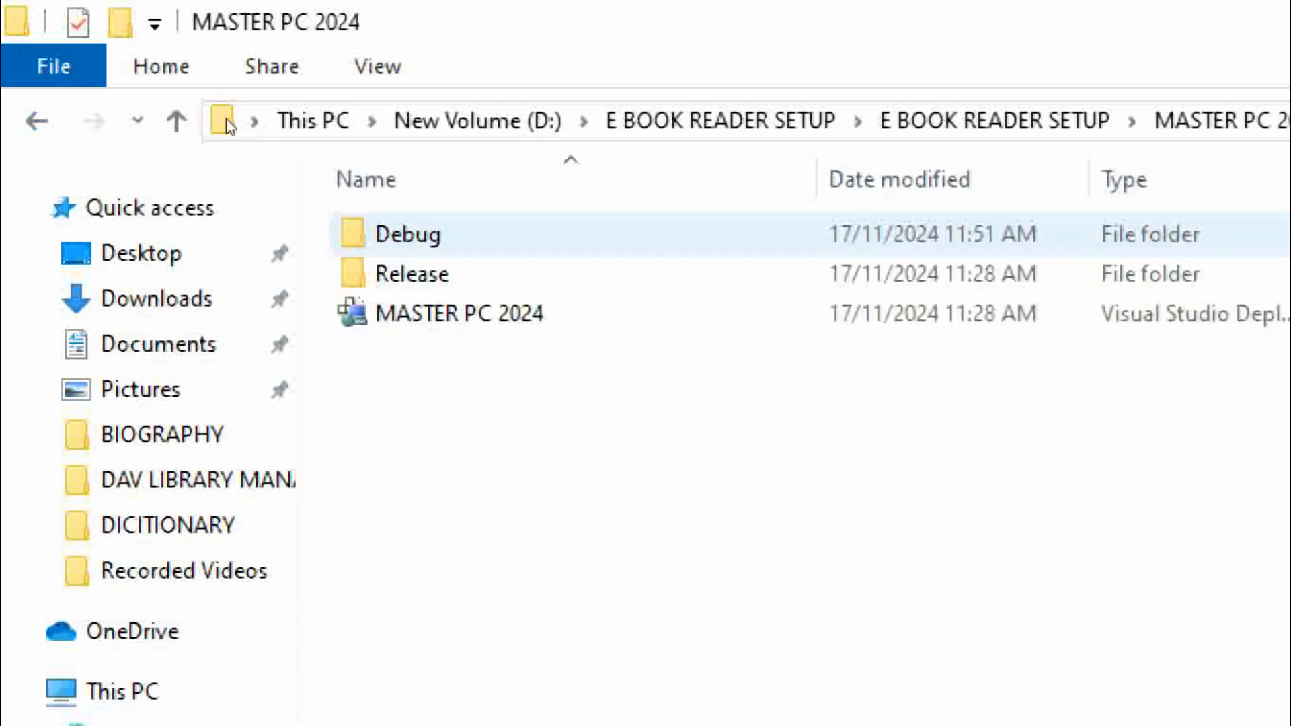
key(Return)
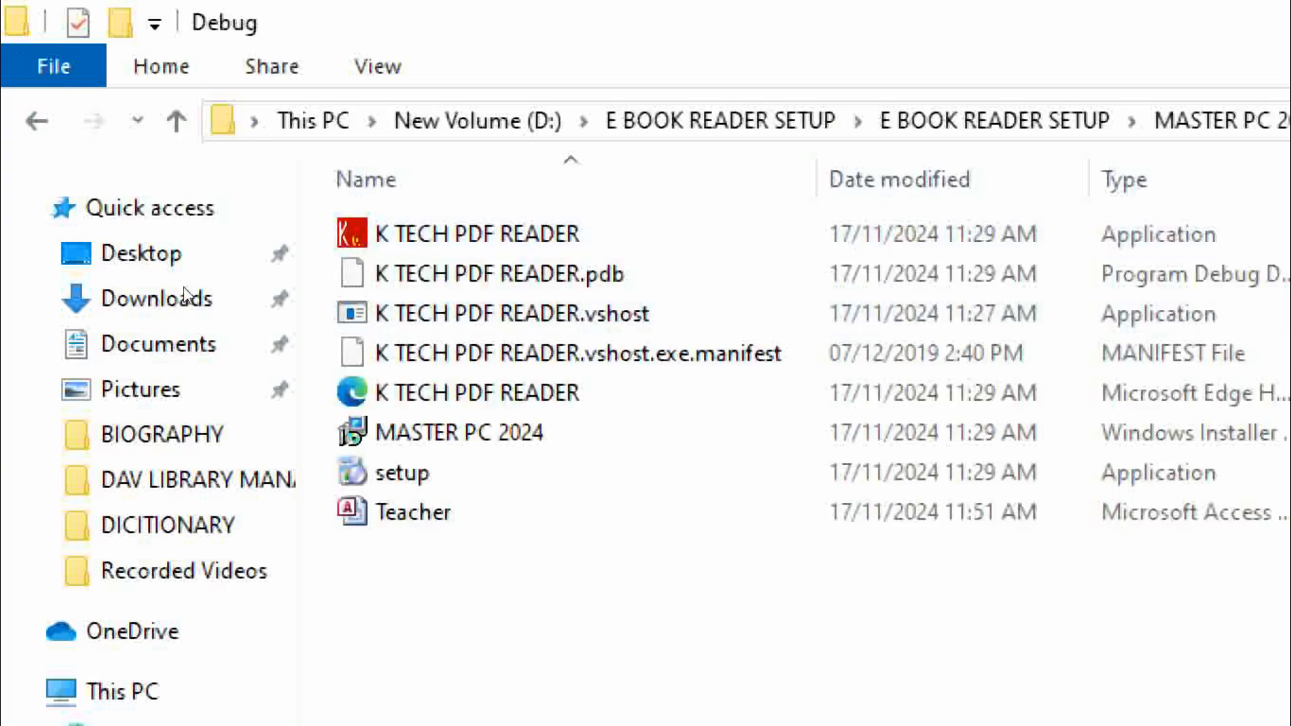
key(End)
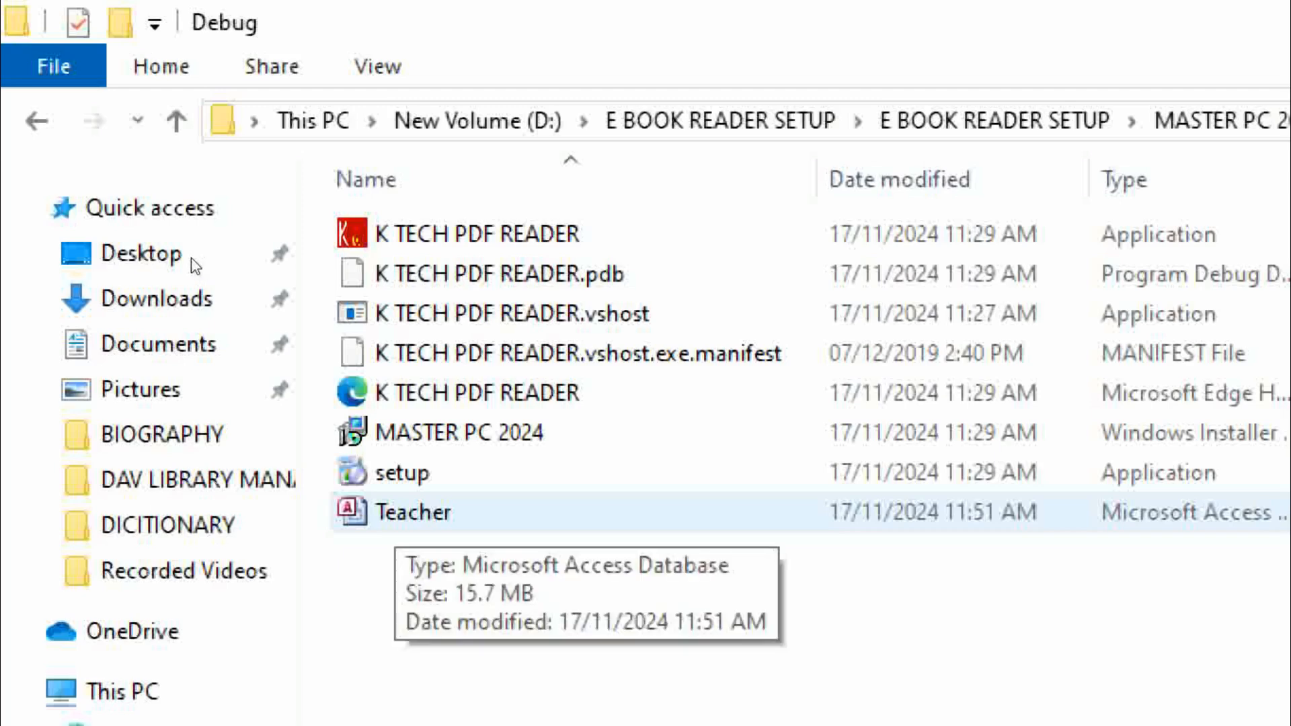
- Go back to the inner E BOOK READER SETUP folder and open the Debug folder inside USER PC SETUP 2024
click(22, 68)
key(BackSpace)
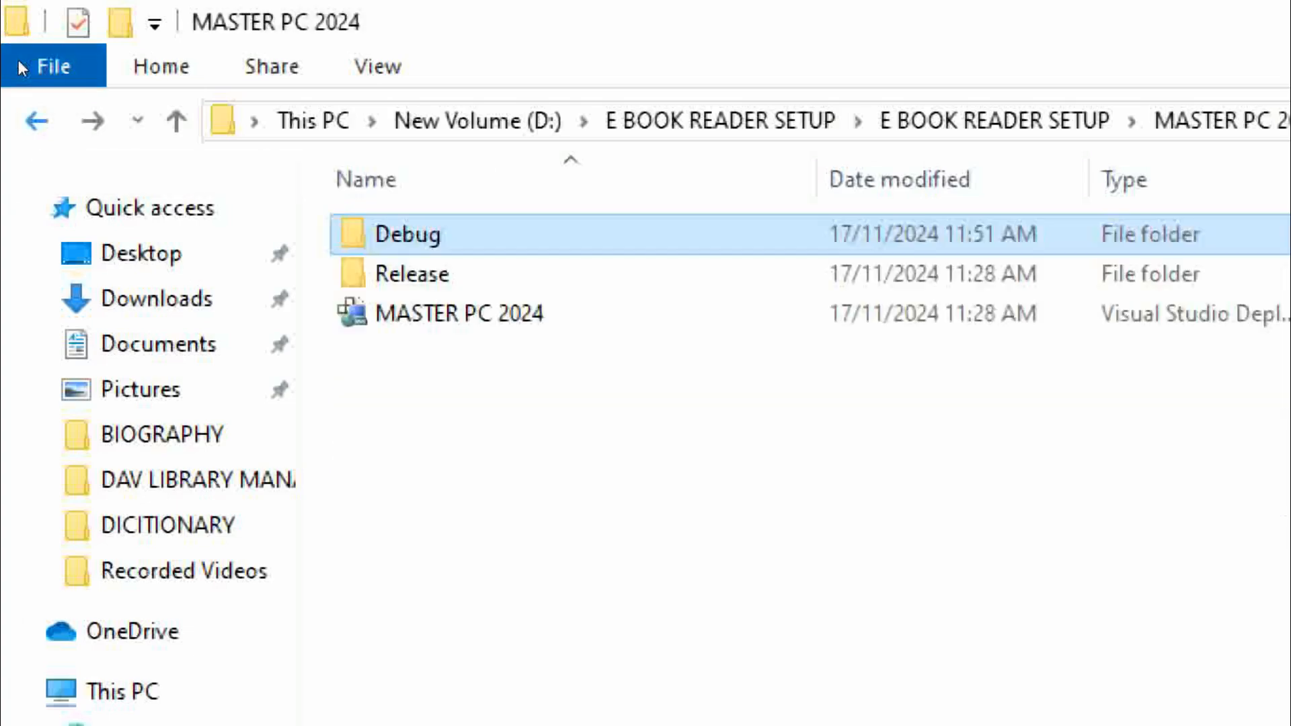
key(BackSpace)
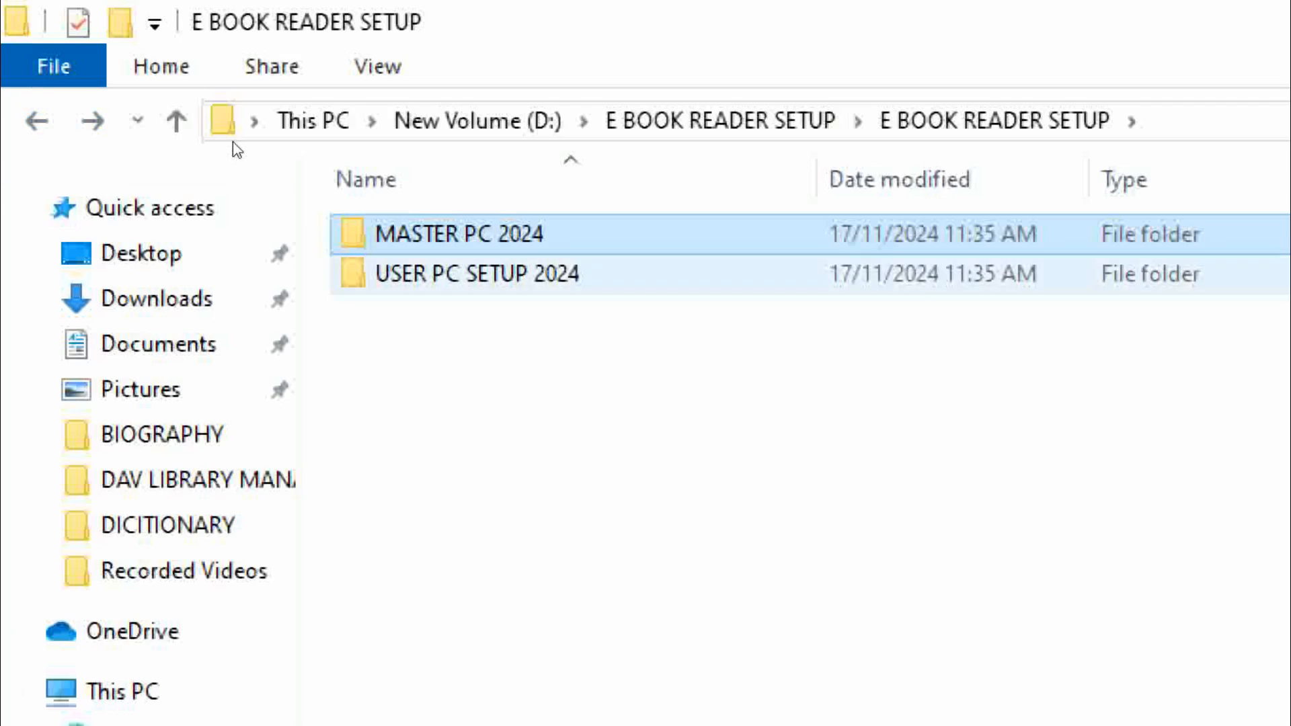
key(Down)
key(Return)
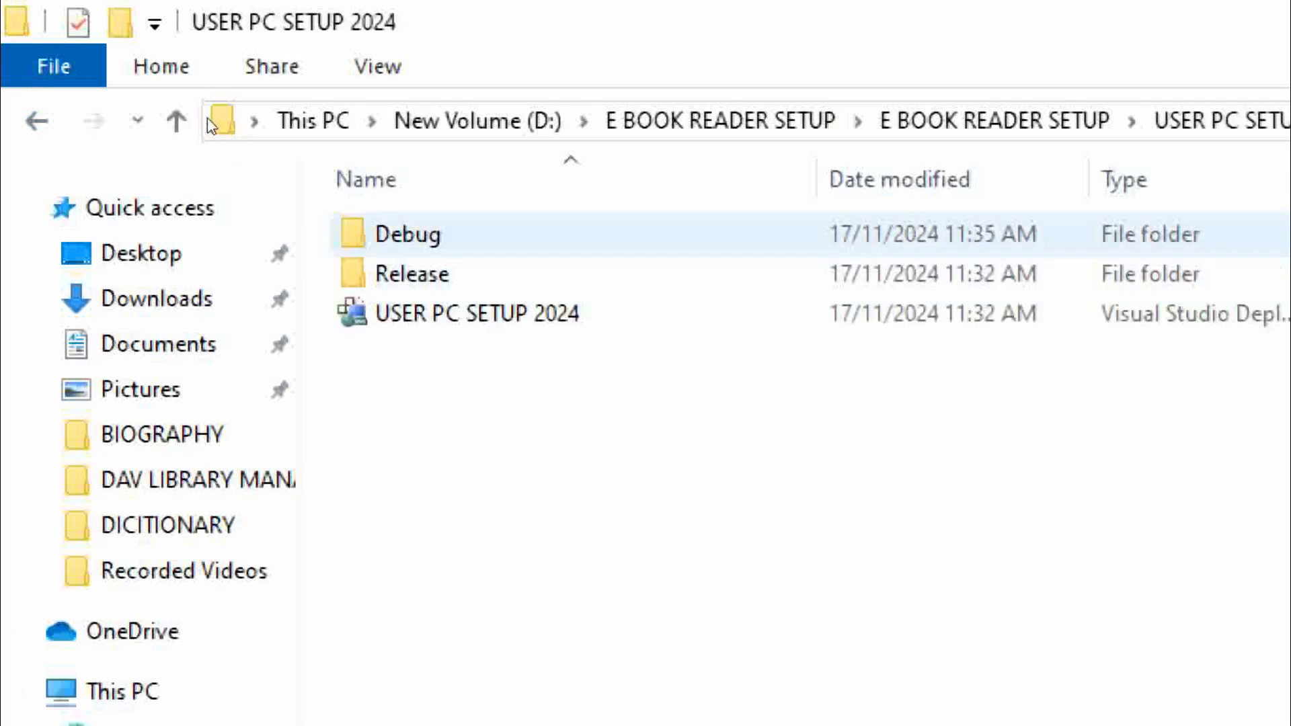
key(Return)
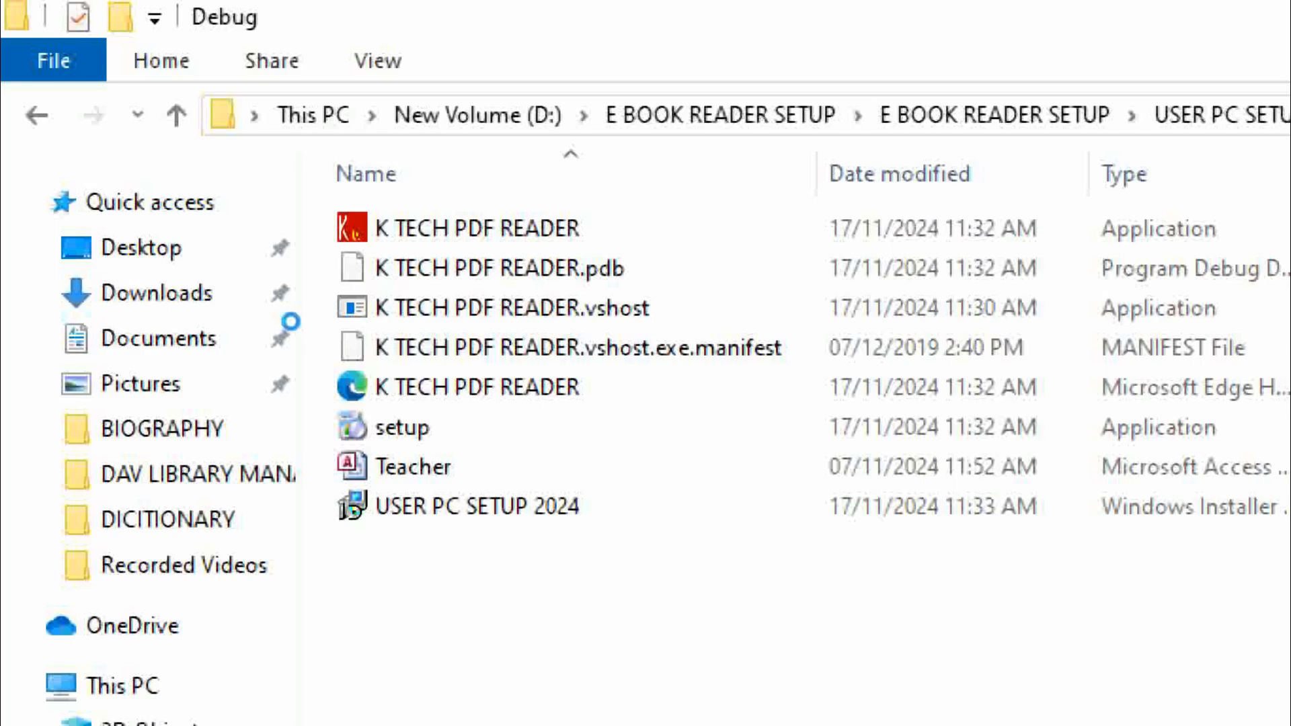
- Try to paste the copied Debug folder into the USER PC SETUP 2024 Debug folder
key(shift+F10)
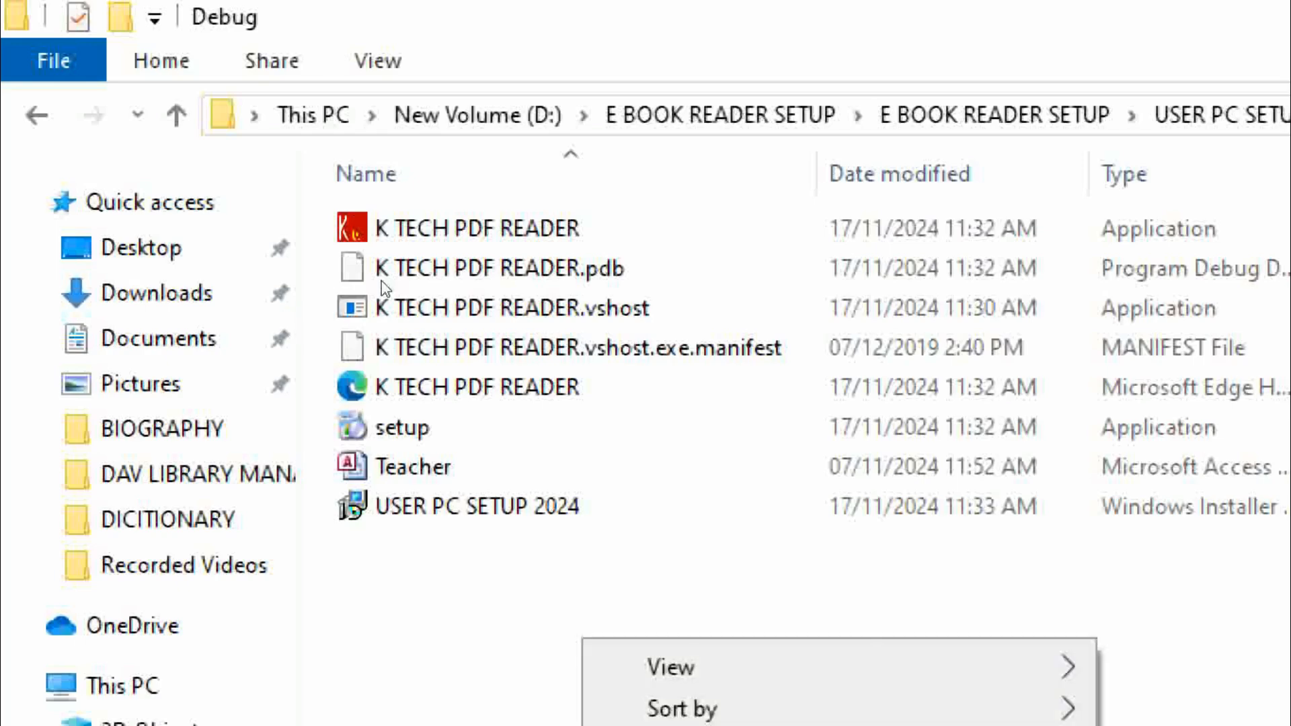
key(Down)
key(Down)
key(Down)
key(Down)
key(Down)
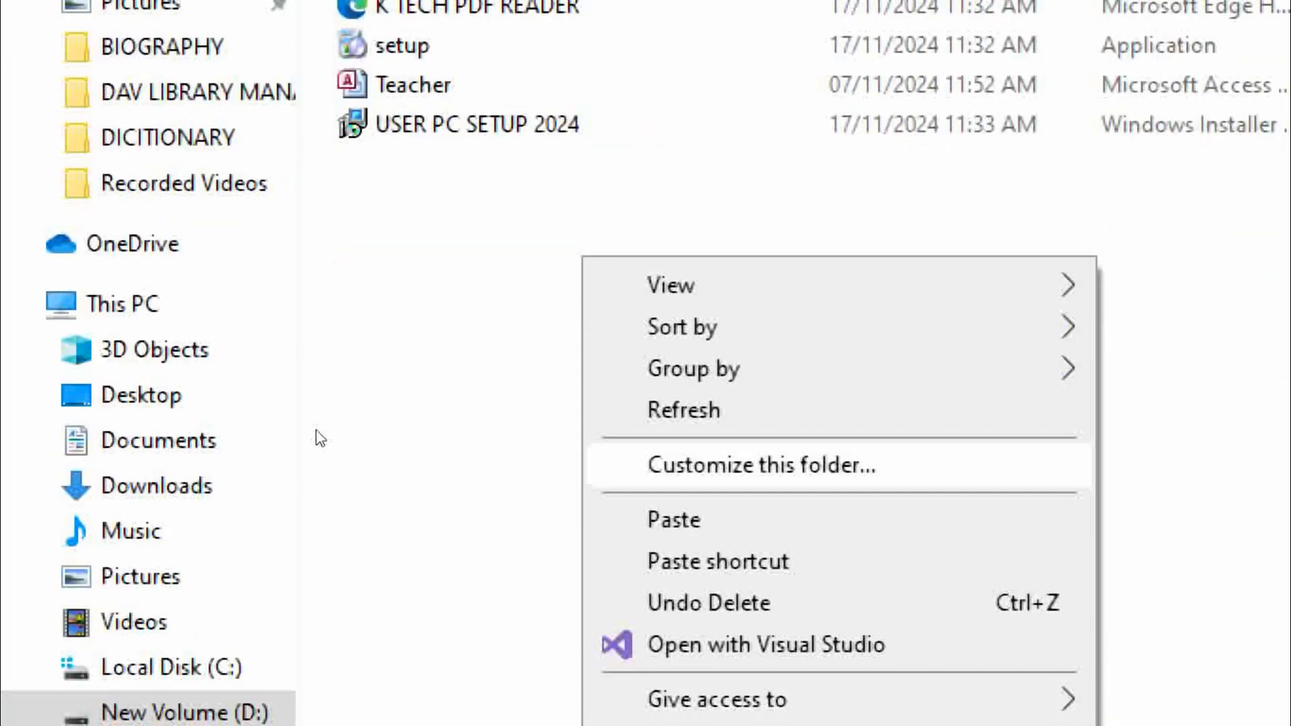
key(Down)
key(Return)
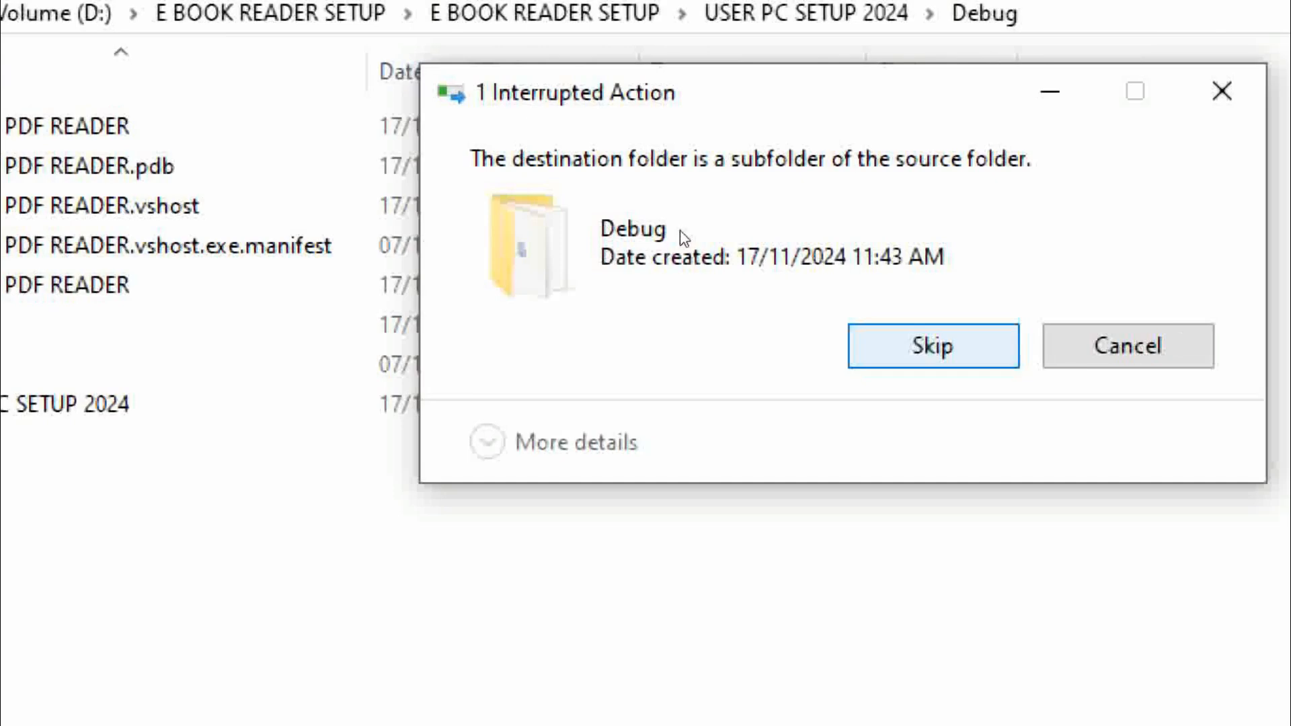
key(Return)
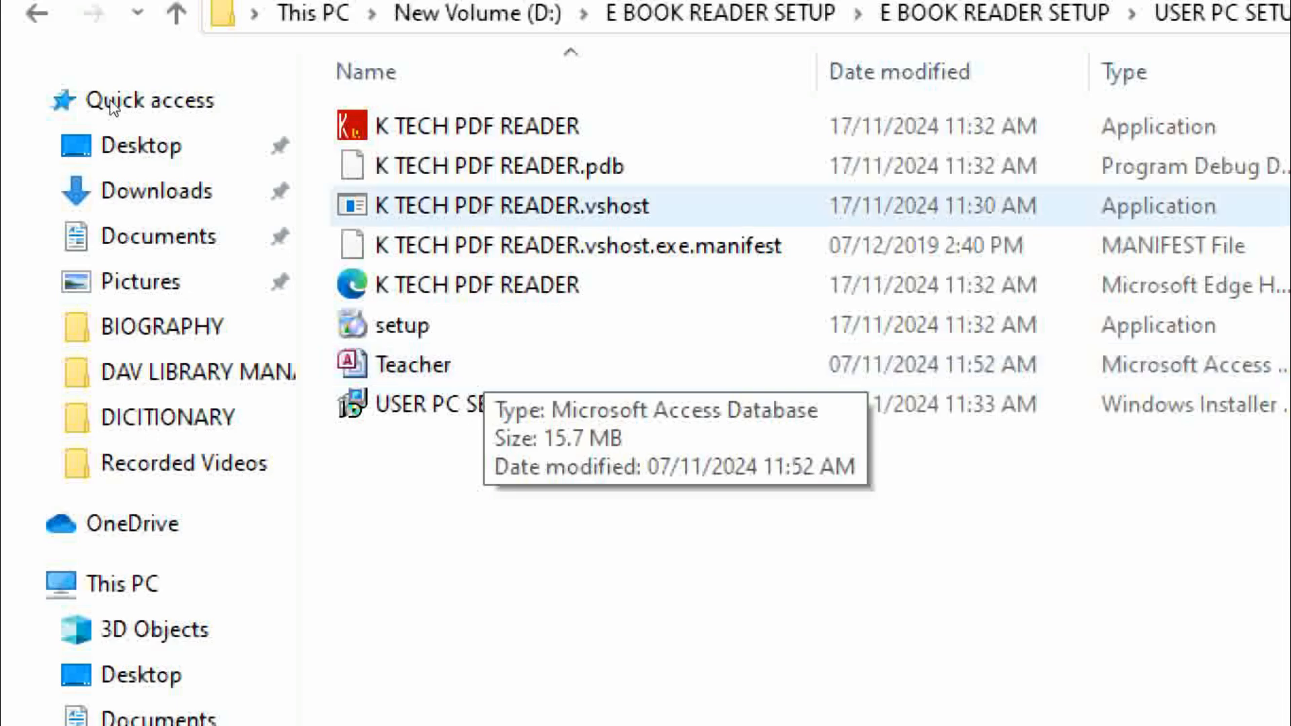
- Return to the MASTER PC 2024 Debug folder and examine its Teacher database file
click(37, 14)
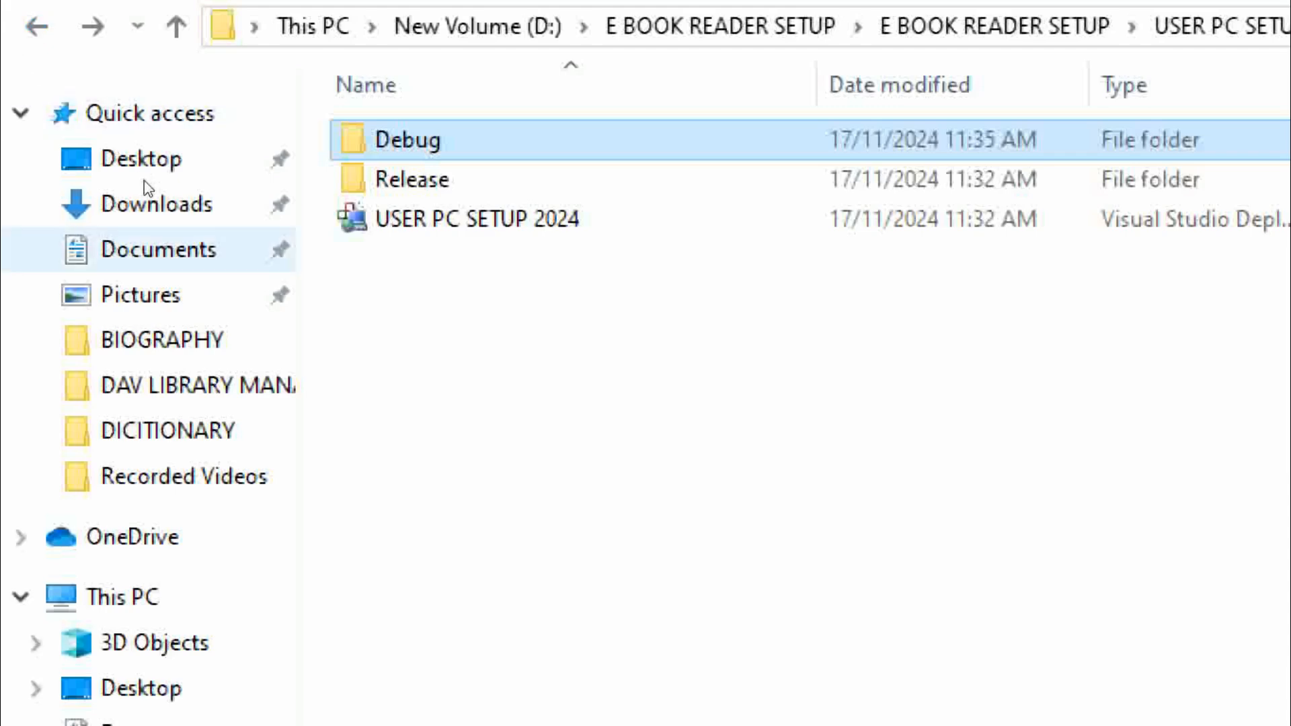
click(20, 31)
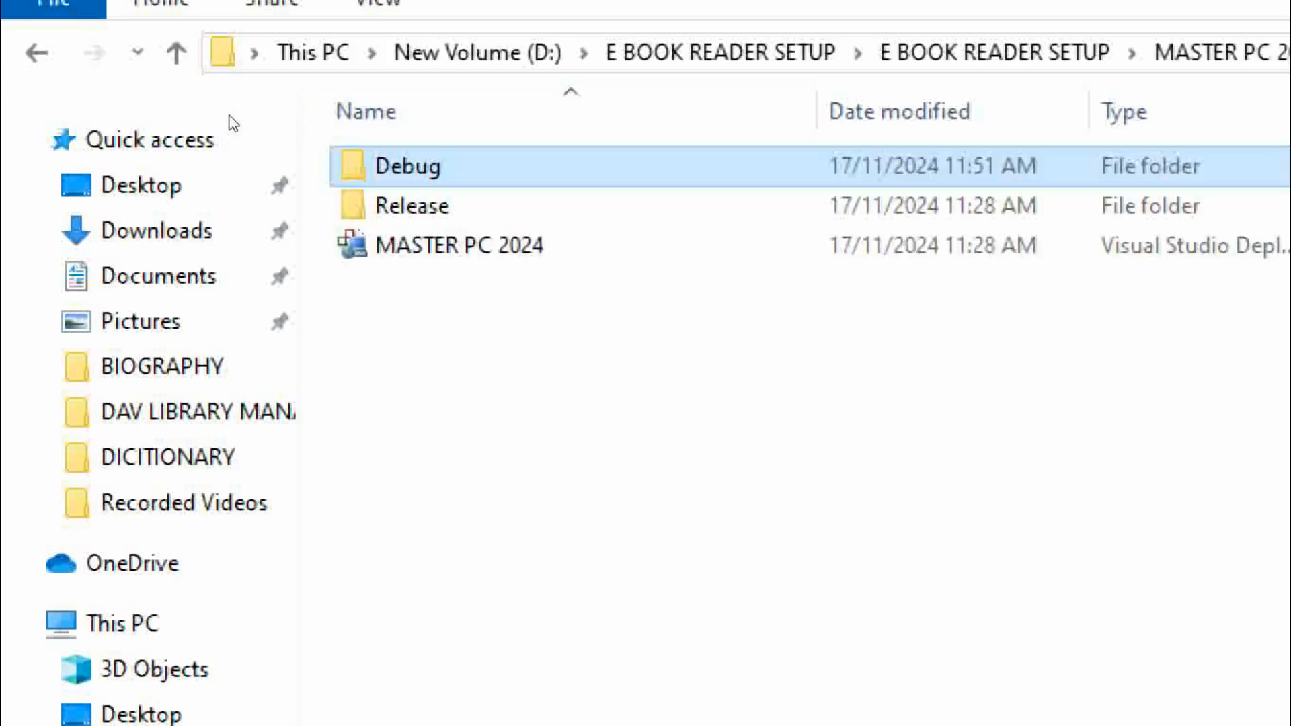
key(Return)
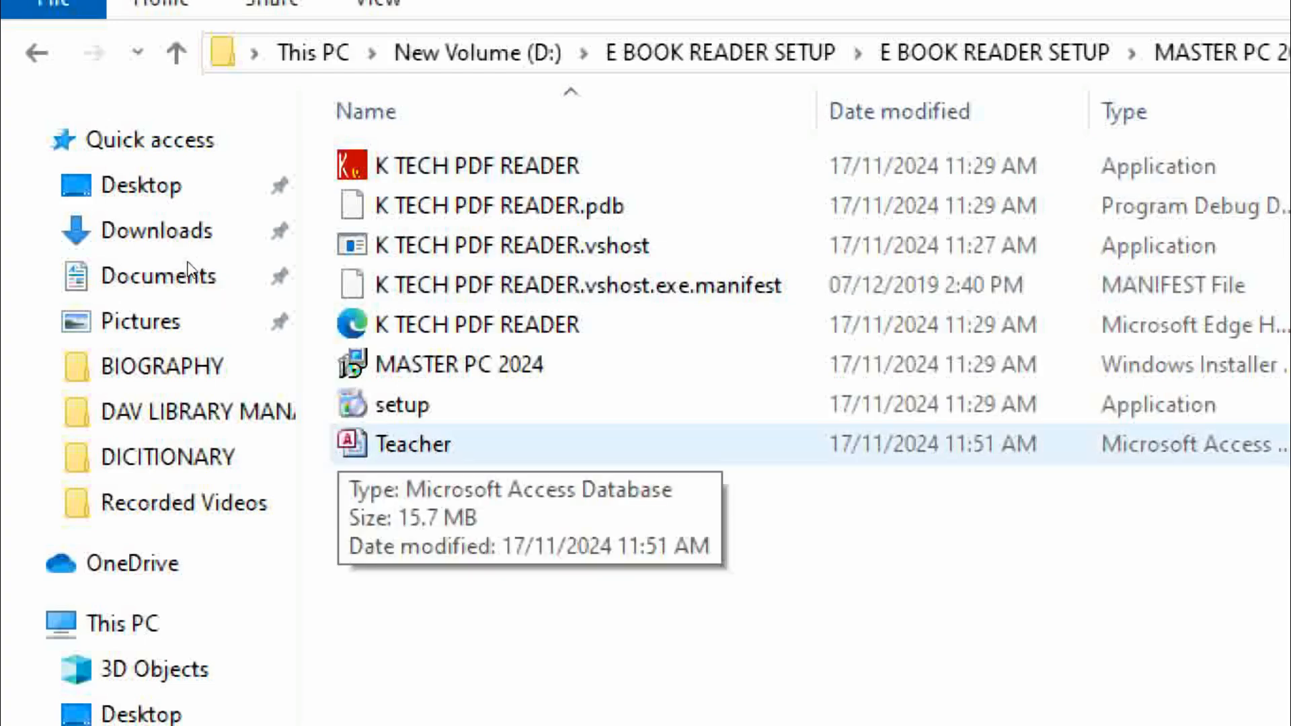
- Switch back to the Debug folder of USER PC SETUP 2024 and examine its Teacher database file
click(22, 59)
click(22, 60)
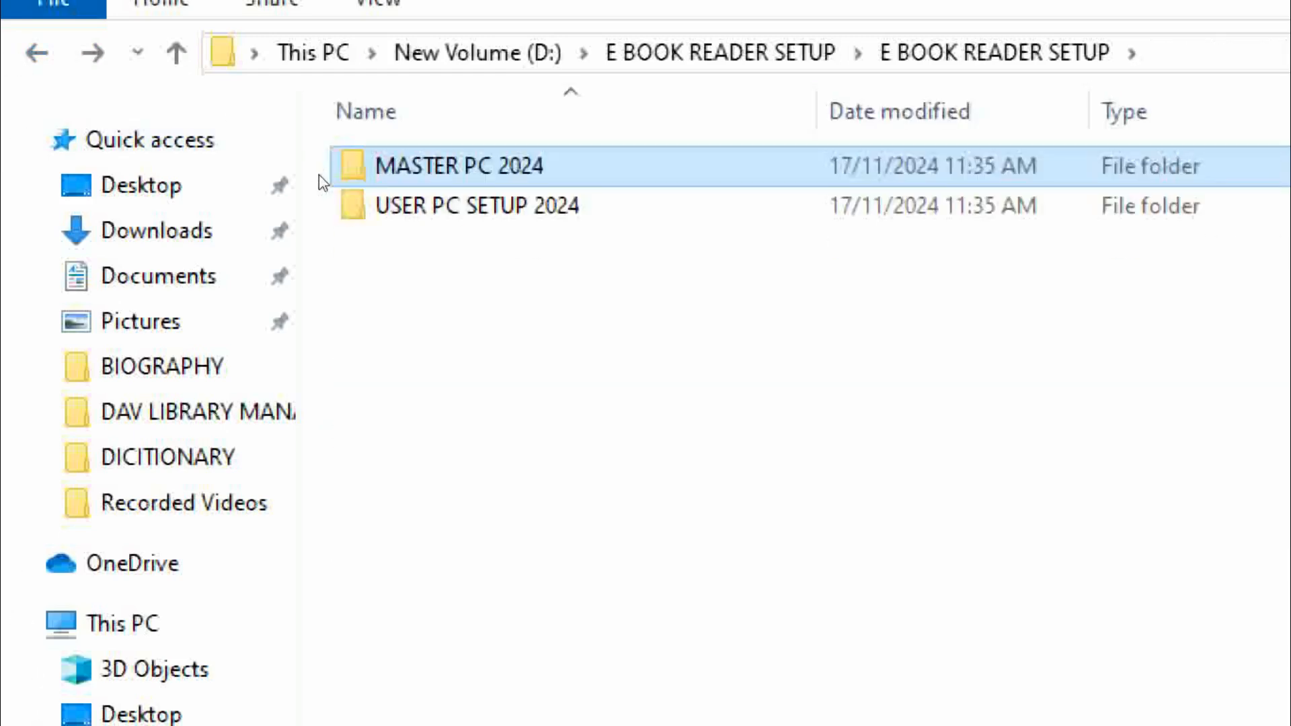
key(Down)
key(Return)
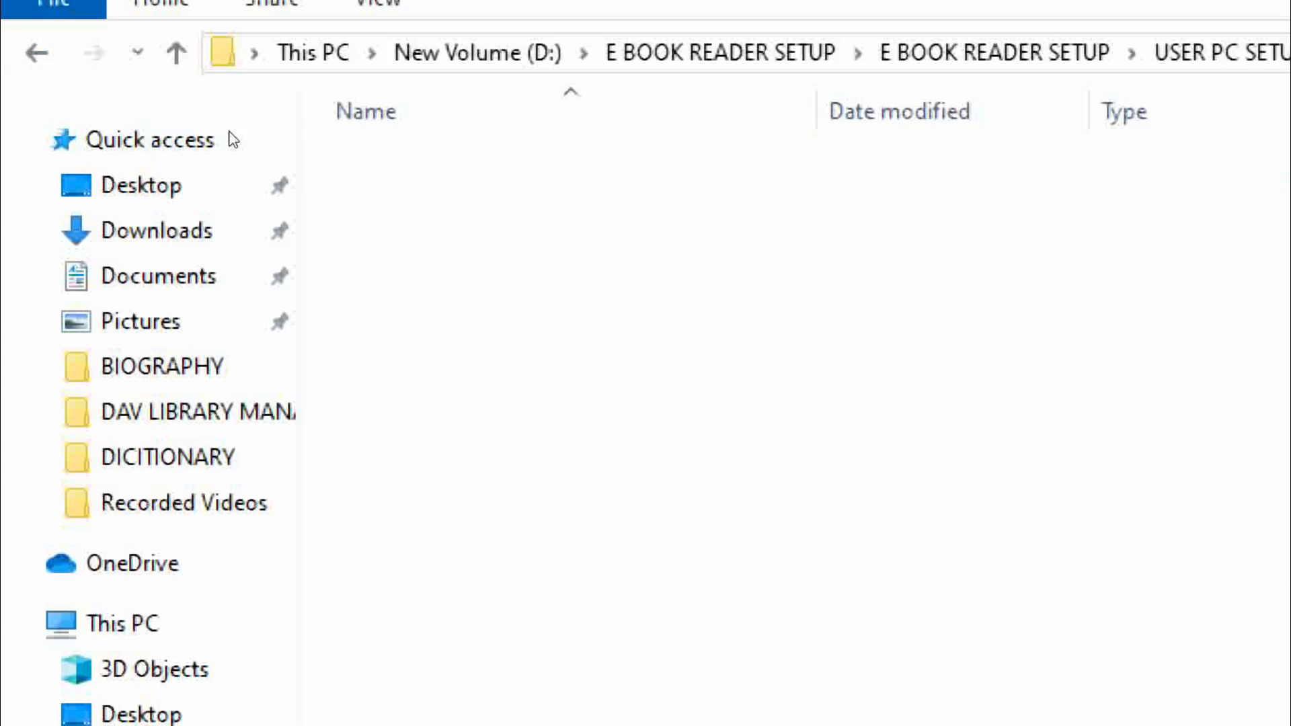
key(Return)
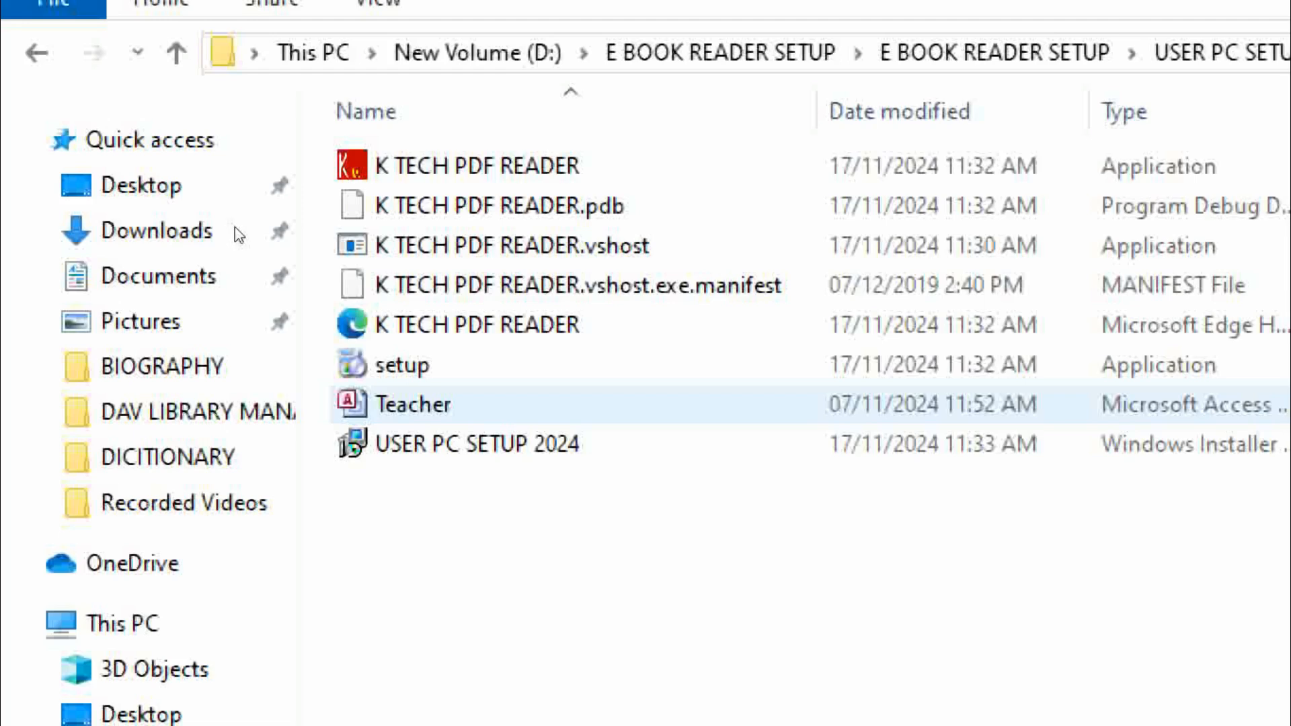
key(Up)
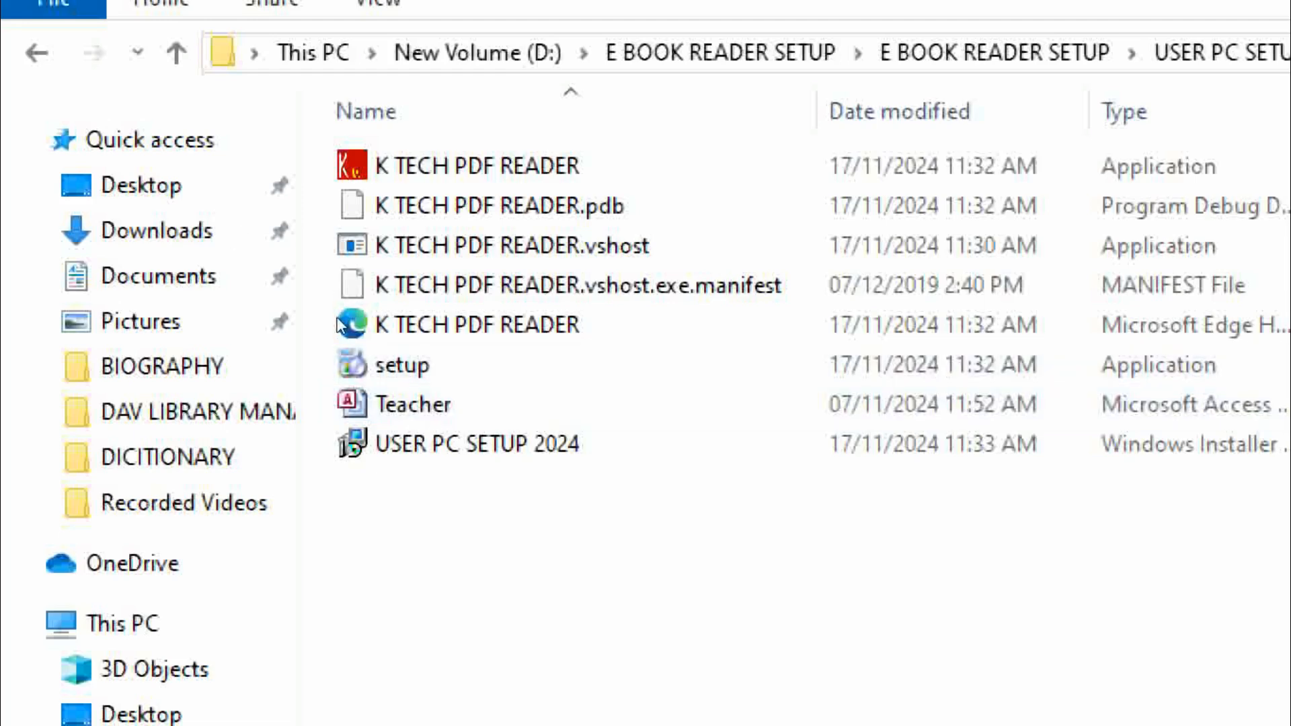